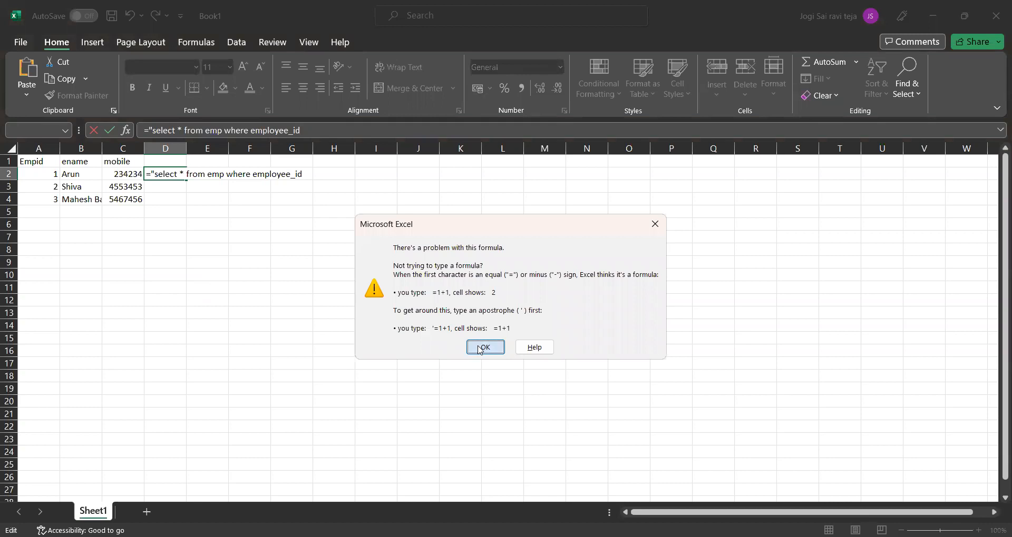
Complete the query formula in D2 as ="select * from emp where employee_id="&A2&";"
left_click(298, 205)
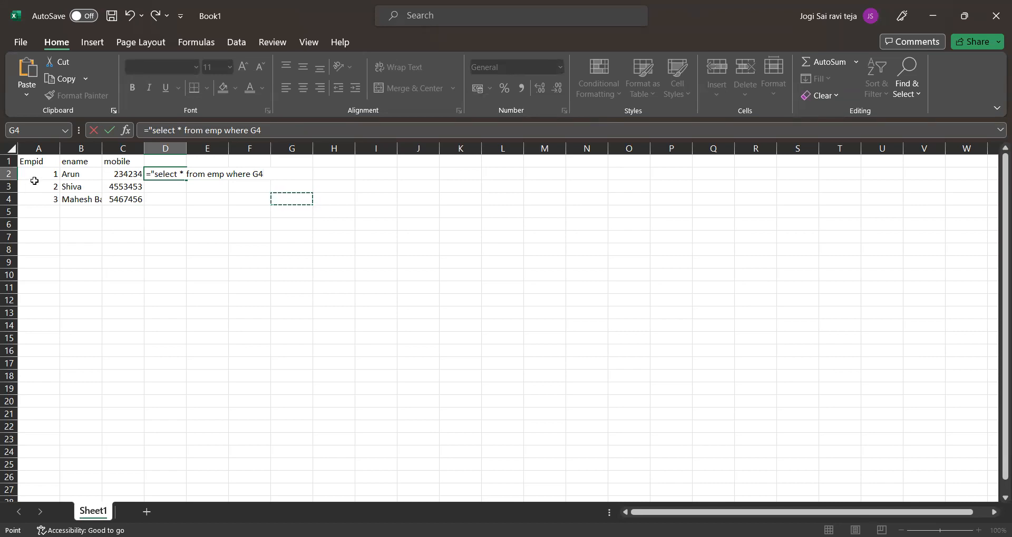
left_click_drag(147, 174, 167, 174)
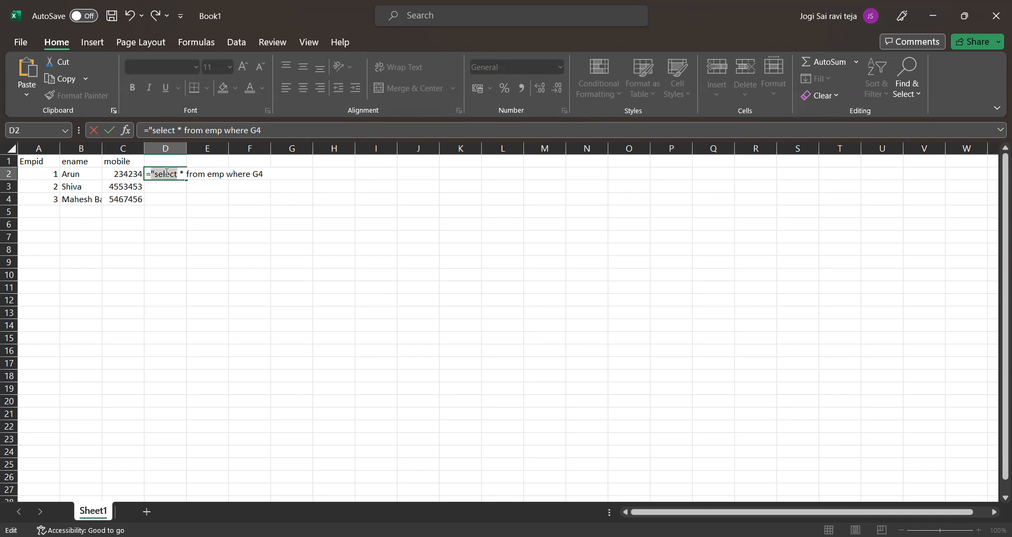
left_click(153, 174)
left_click(268, 176)
key("BackSpace")
key("BackSpace")
type("employee_id=")
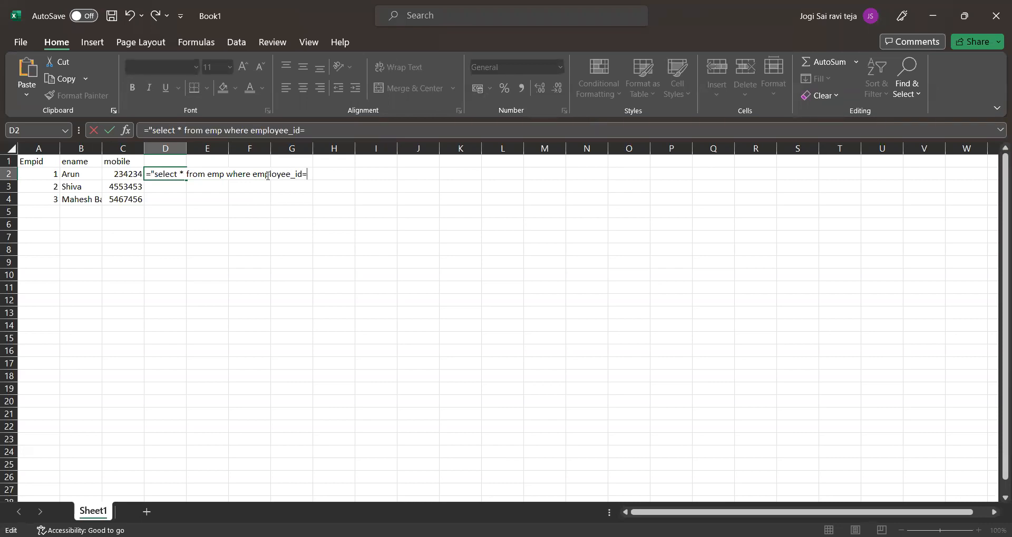
type("&")
left_click(40, 173)
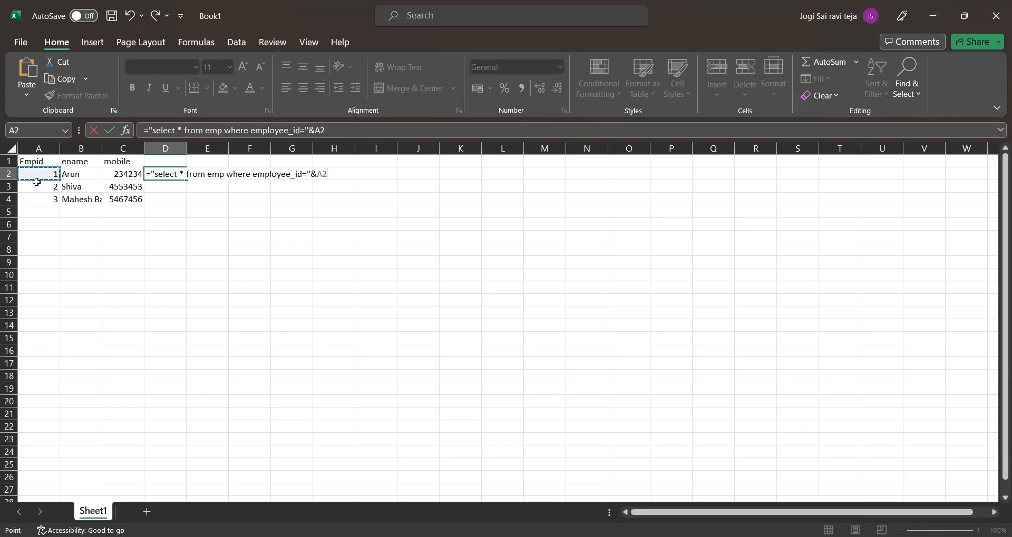
type("&")
key("Return")
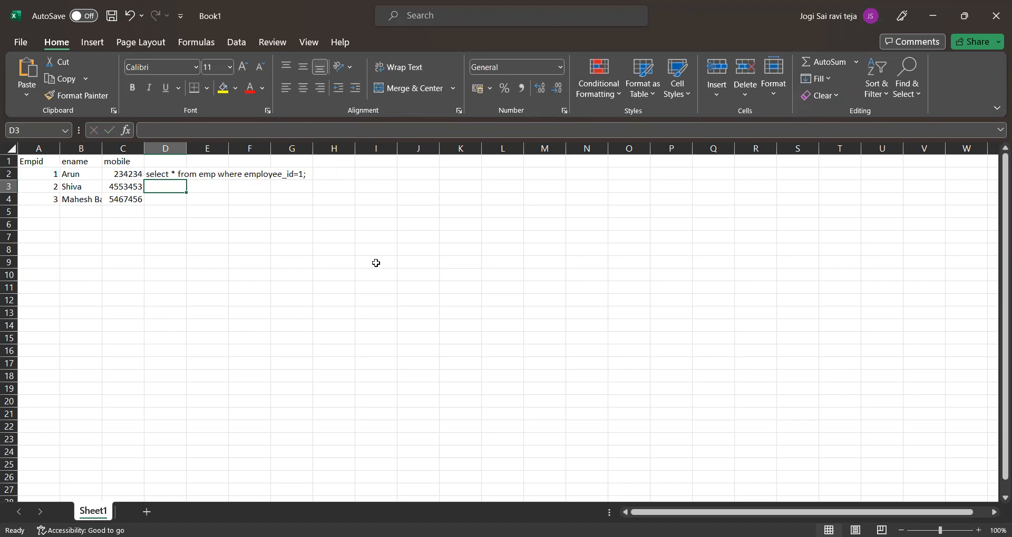
key("Up")
key("shift+Down")
key("shift+Down")
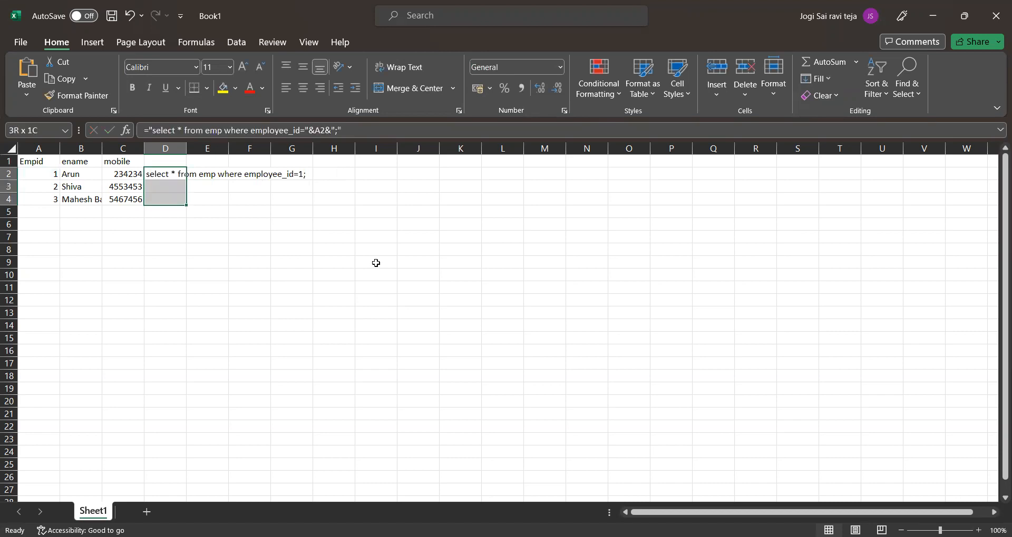
left_click(175, 178)
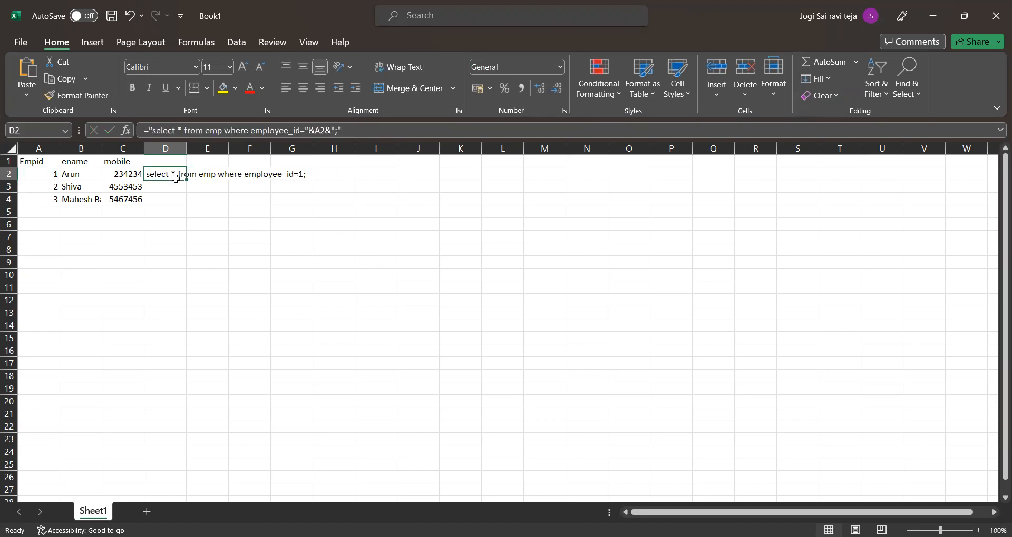
Fill the last employee record in A4:C4 down through row 10
left_click(41, 202)
key("shift+Right")
key("shift+Right")
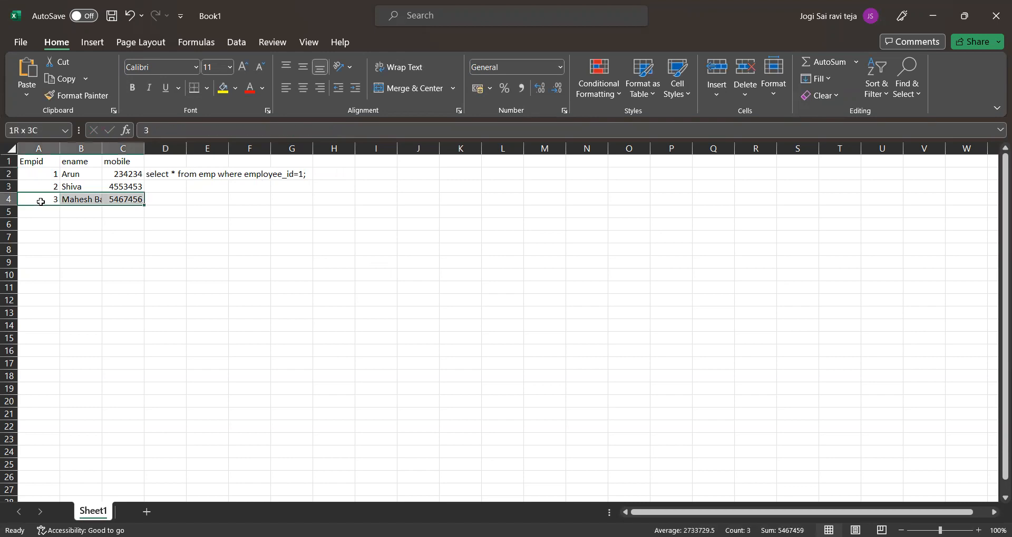
key("shift+Down")
key("shift+Down")
key("shift+Down")
key("shift+Down")
key("shift+Down")
key("shift+Down")
key("ctrl+d")
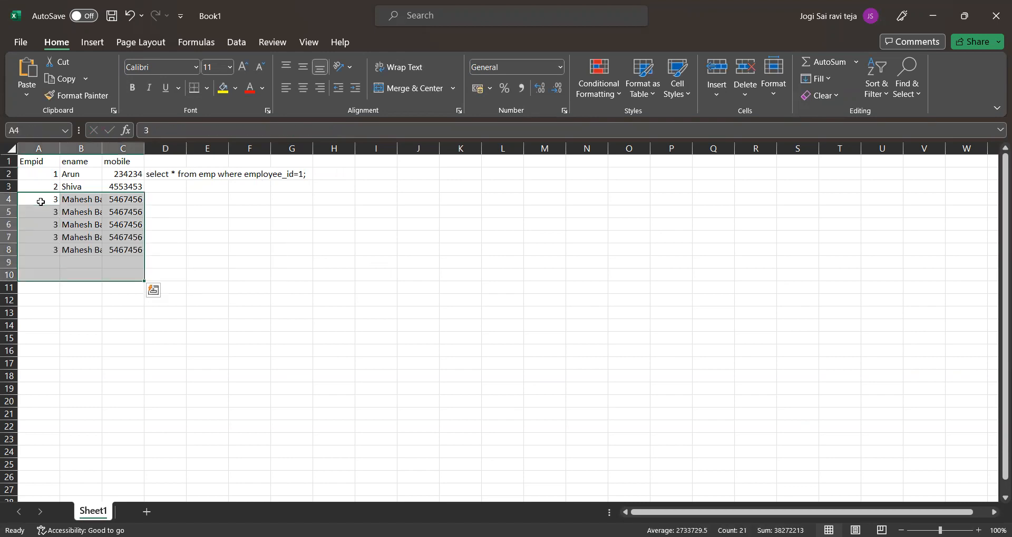
Set the Empid values to 101 in A2 and 103 in A4
left_click(40, 173)
type("101")
key("Return")
key("Return")
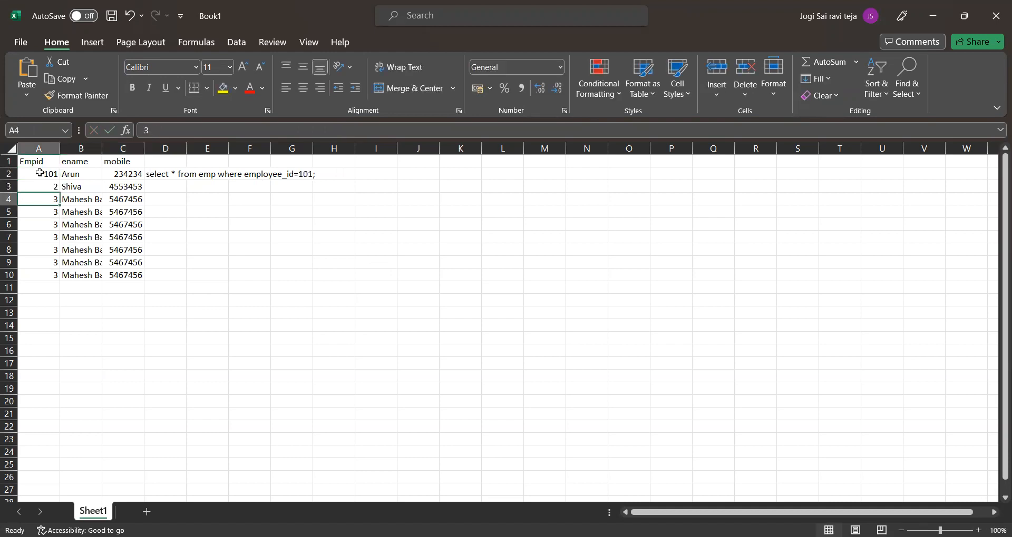
type("103")
key("Return")
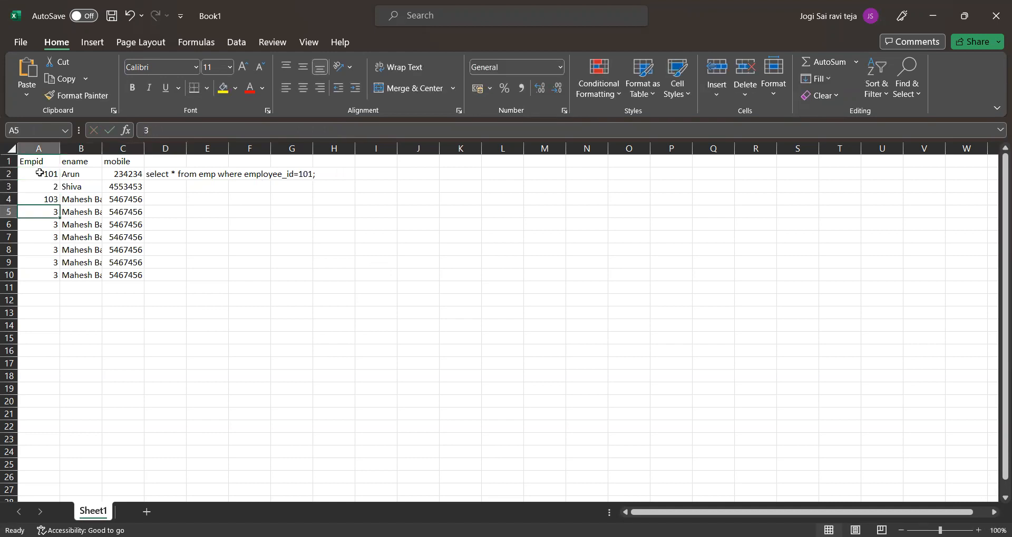
Fill the query formula in D2 down through D10
left_click(158, 175)
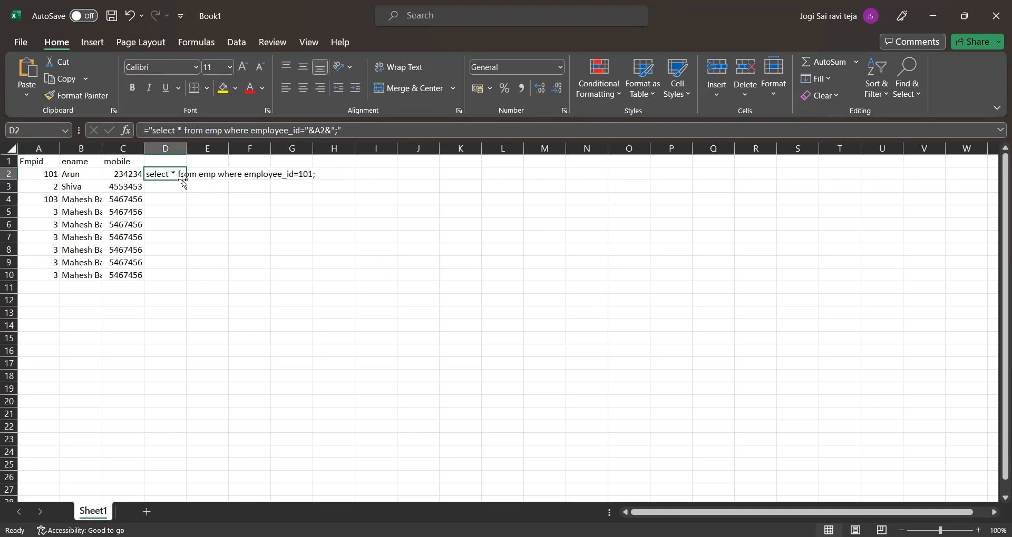
double_click(186, 181)
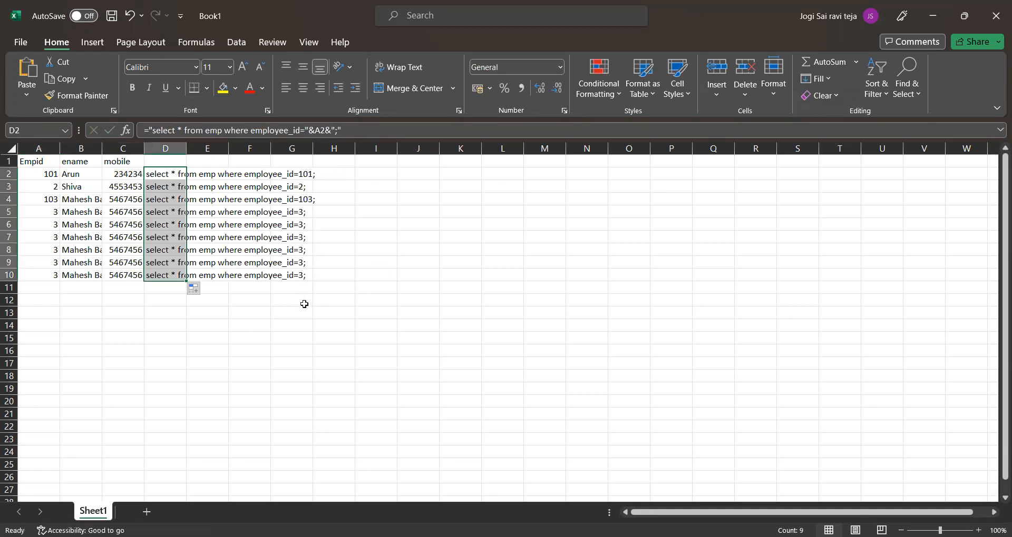
Set the Empid values to 102 in A3 and 103 in A4
left_click(47, 175)
key("Down")
type("102")
key("Return")
type("103")
key("Return")
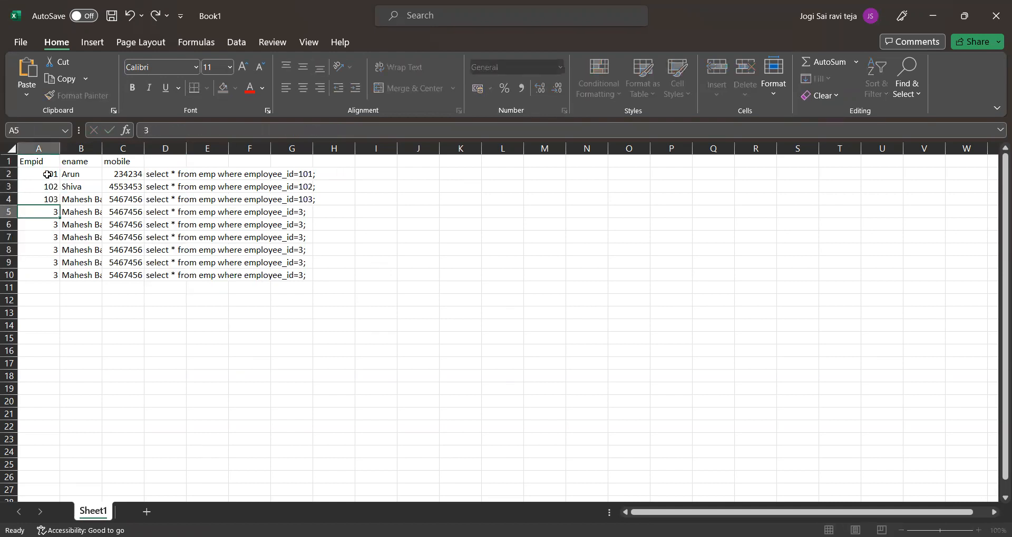
Extend the Empid number series from A2:A4 down through A10
key("Up")
key("Up")
left_click_drag(47, 174, 49, 199)
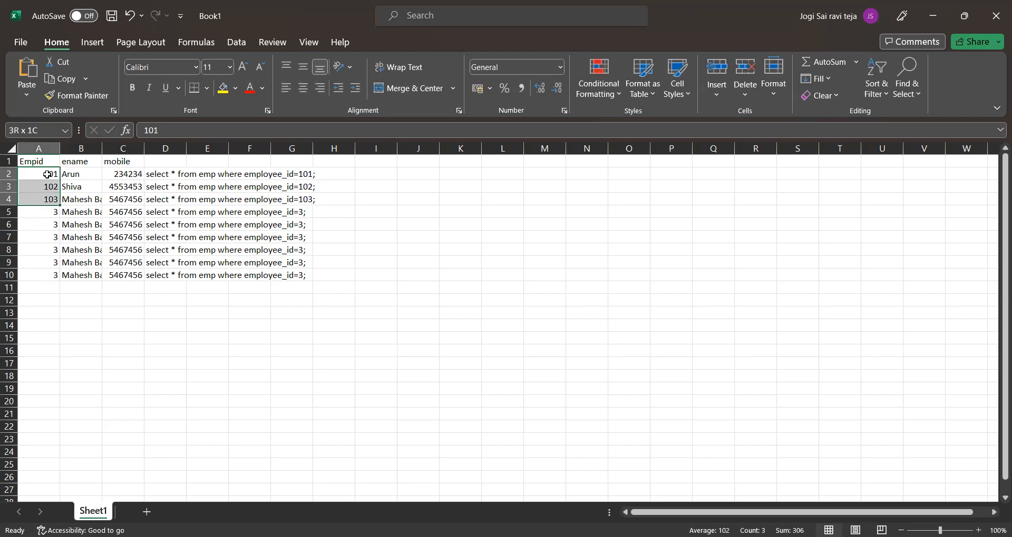
double_click(59, 202)
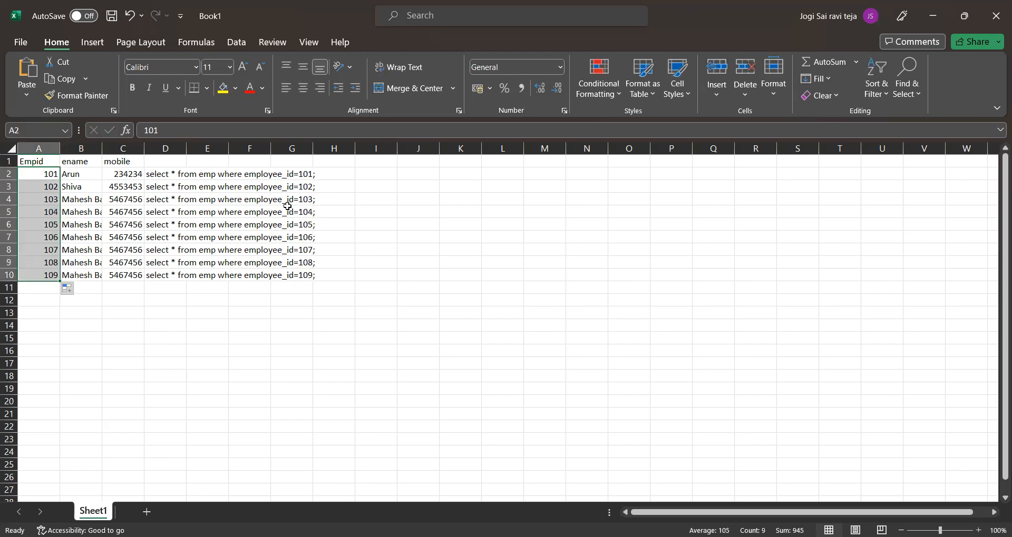
Review the generated select statements in D2:D10
left_click(160, 170)
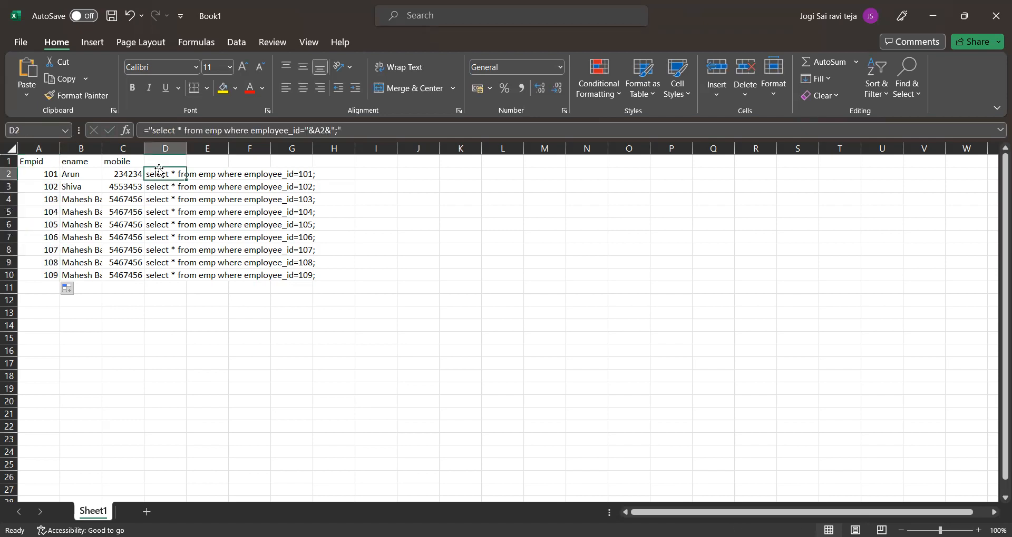
key("shift+Down")
key("shift+Down")
key("shift+Down")
key("shift+Down")
key("shift+Down")
key("shift+Down")
key("shift+Down")
key("shift+Down")
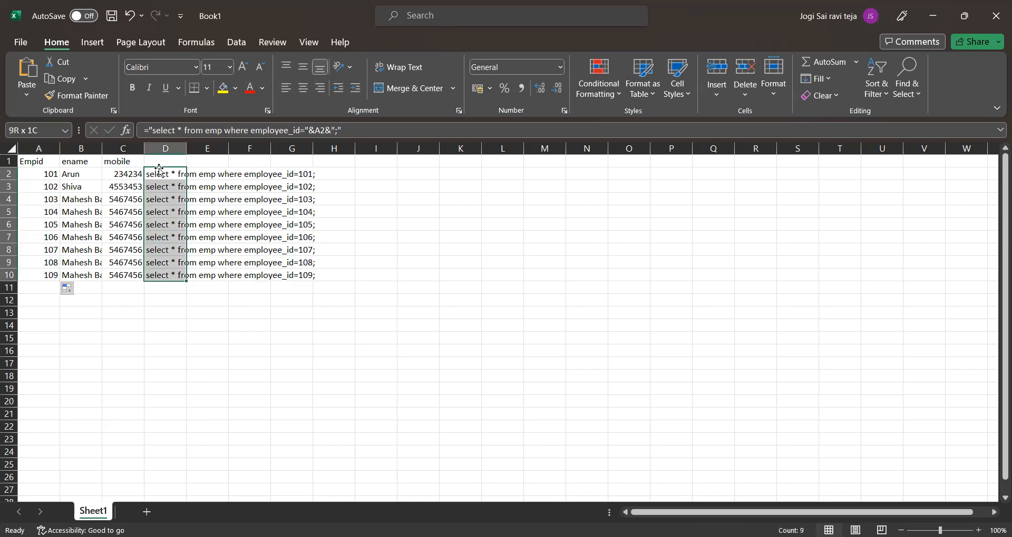
Replace the closing semicolon in the D2 formula with union, keeping a space on each side of the word
double_click(157, 173)
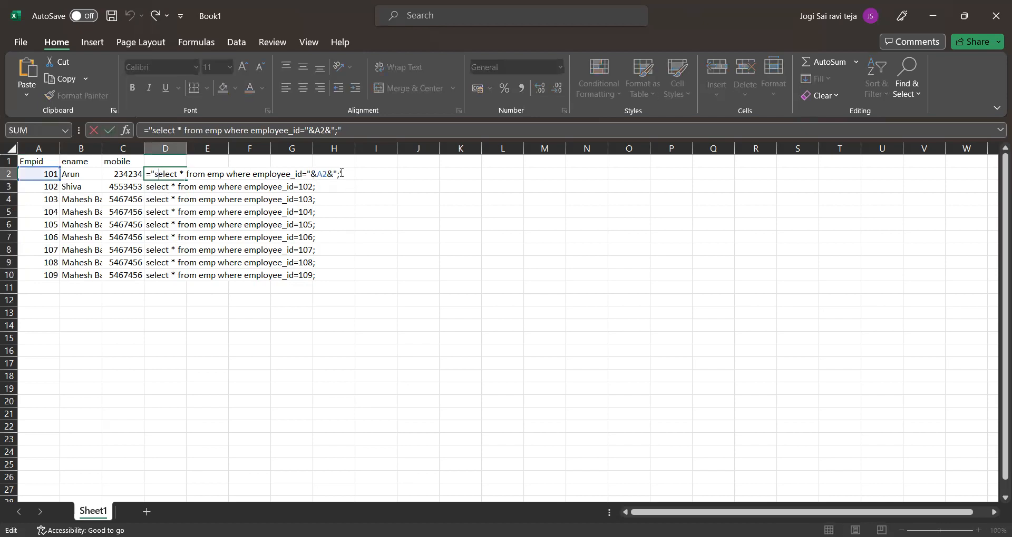
key("BackSpace")
type("union")
key("Return")
key("Up")
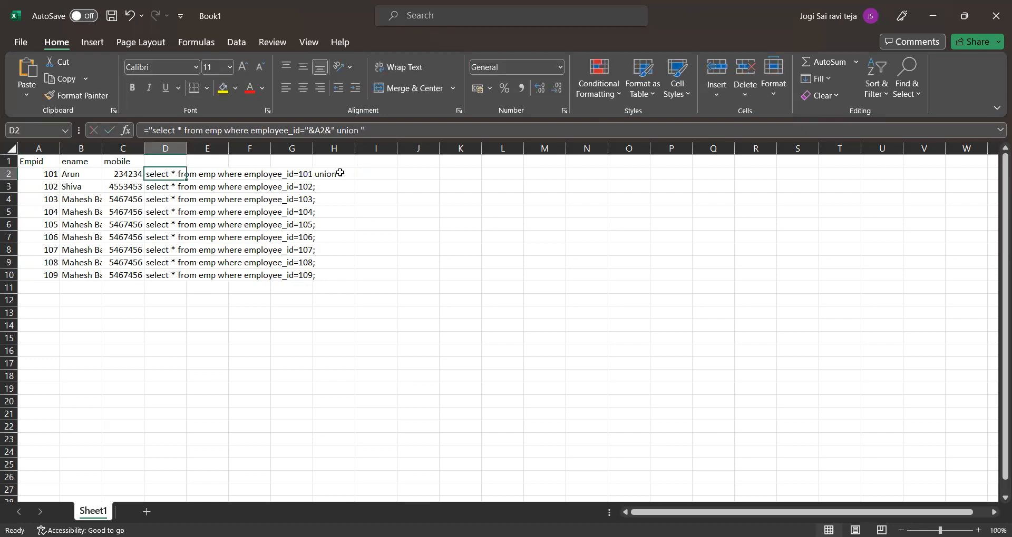
Fill the union formula from D2 down through D10 and copy the range D2:H10
key("ctrl+shift+Down")
key("ctrl+d")
key("ctrl+c")
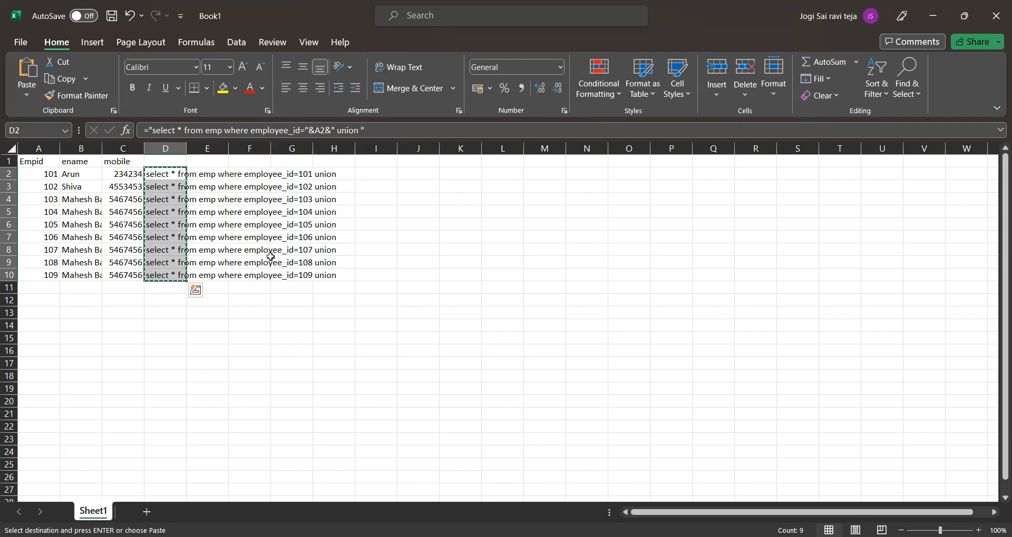
left_click_drag(160, 172, 325, 274)
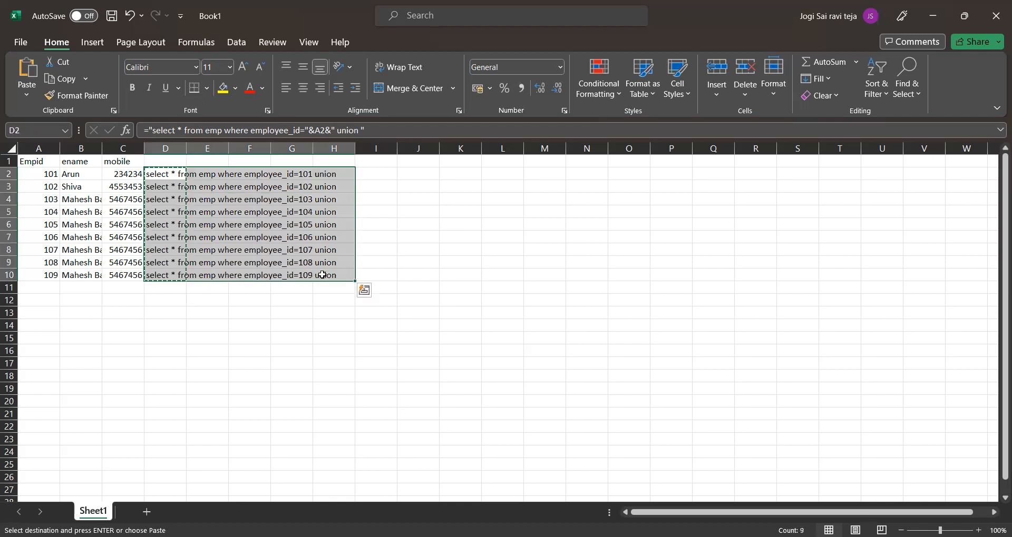
key("ctrl+c")
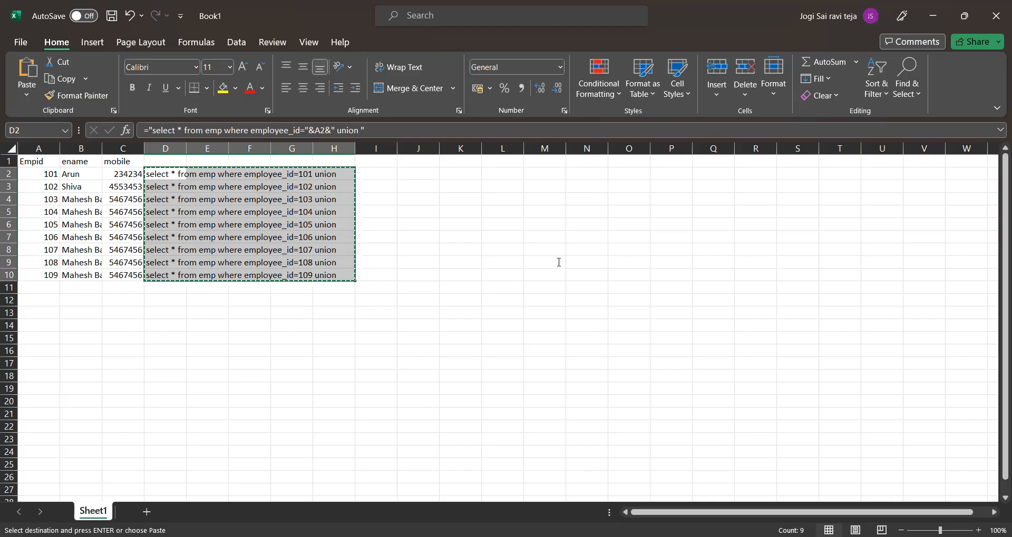
Switch to Oracle SQL Developer and paste the copied queries into a new worksheet on the Sai_Tran_DEV connection
key("alt+Tab")
scroll(497, 257, "down", 17)
scroll(497, 256, "down", 3)
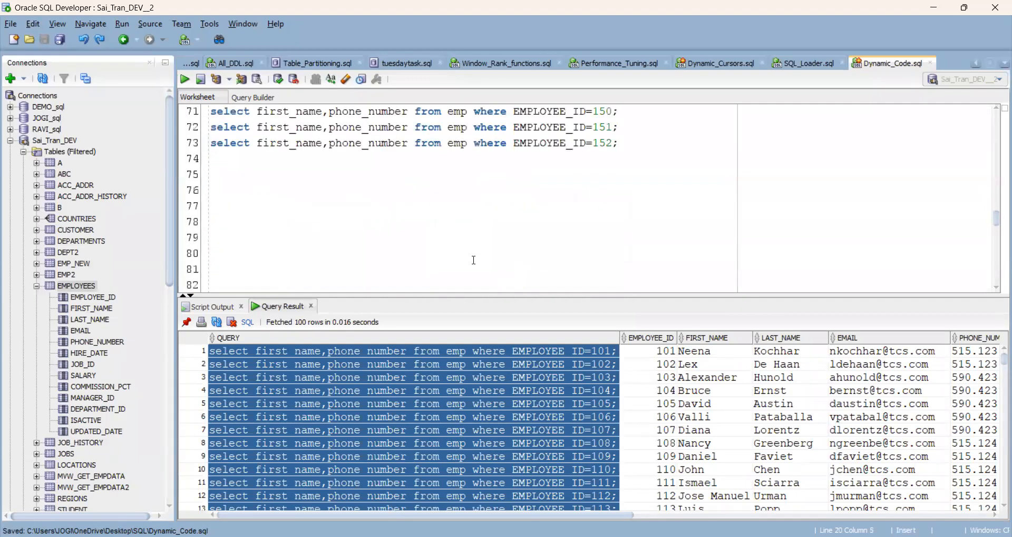
left_click(261, 187)
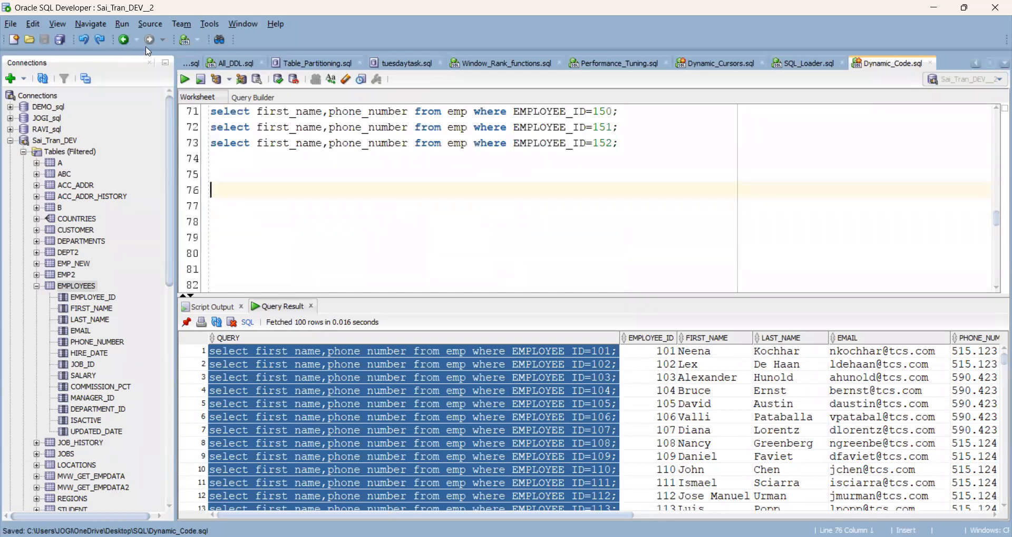
left_click(197, 41)
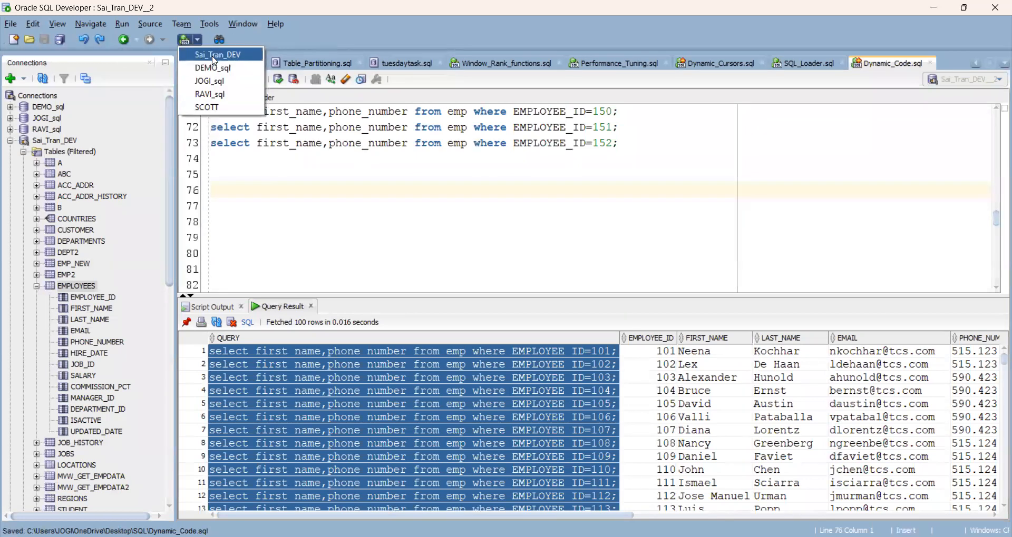
left_click(214, 56)
key("ctrl+v")
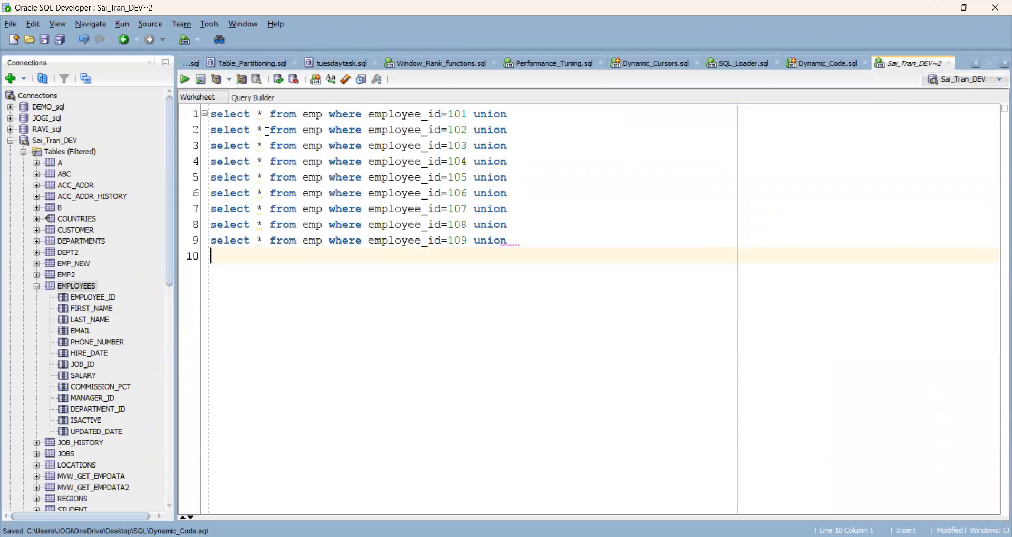
Replace the trailing union on the employee_id=109 line with a semicolon and run the whole query
left_click(488, 241)
double_click(488, 240)
type(";")
key("ctrl+a")
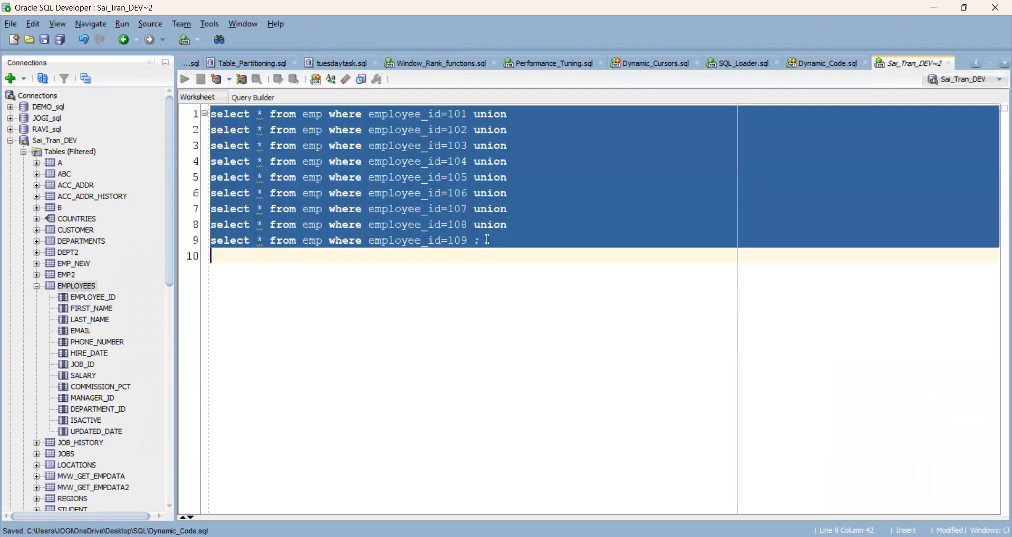
key("ctrl+Return")
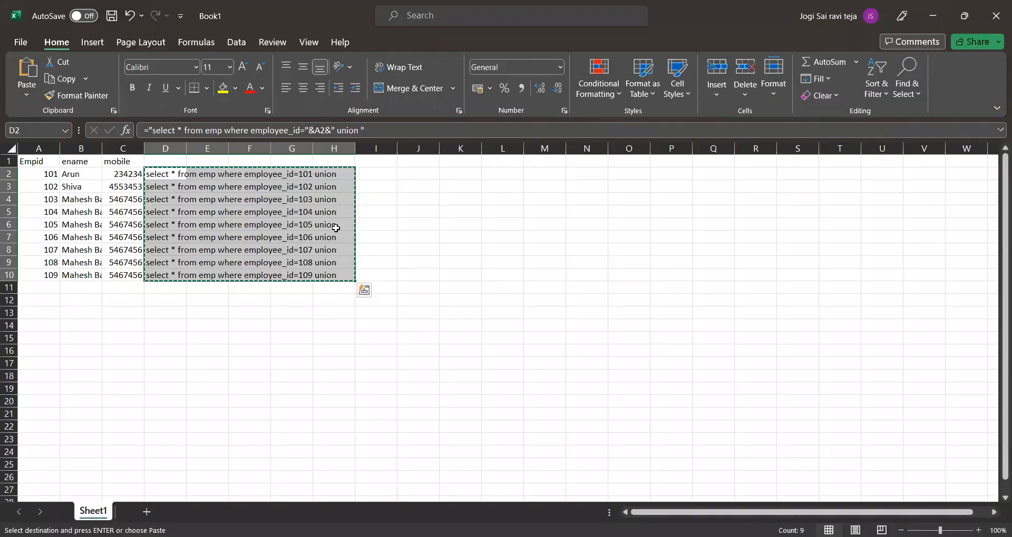
Switch back to Excel, copy all of Sheet1 and paste it into a new worksheet
key("ctrl+c")
left_click(334, 226)
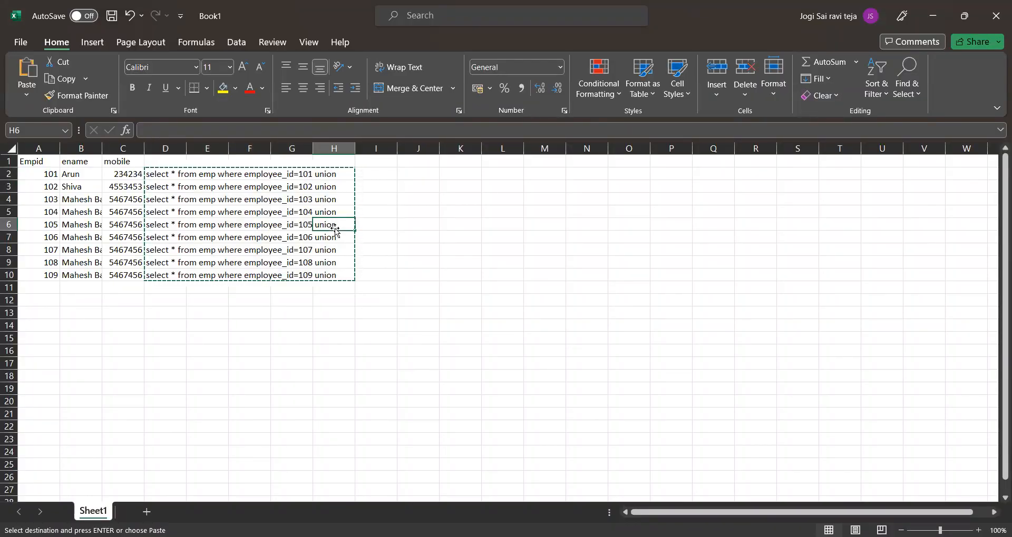
left_click(327, 335)
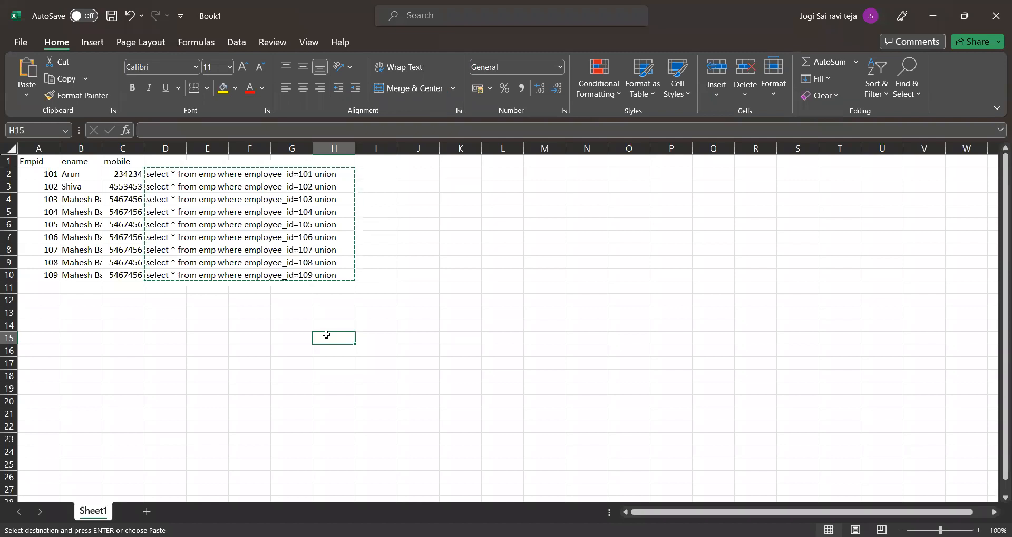
key("ctrl+a")
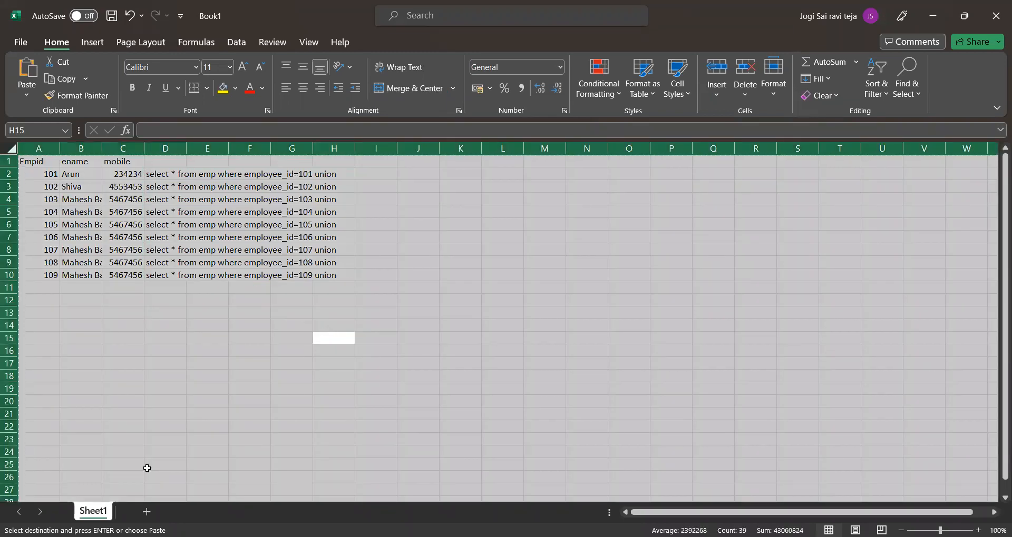
left_click(146, 511)
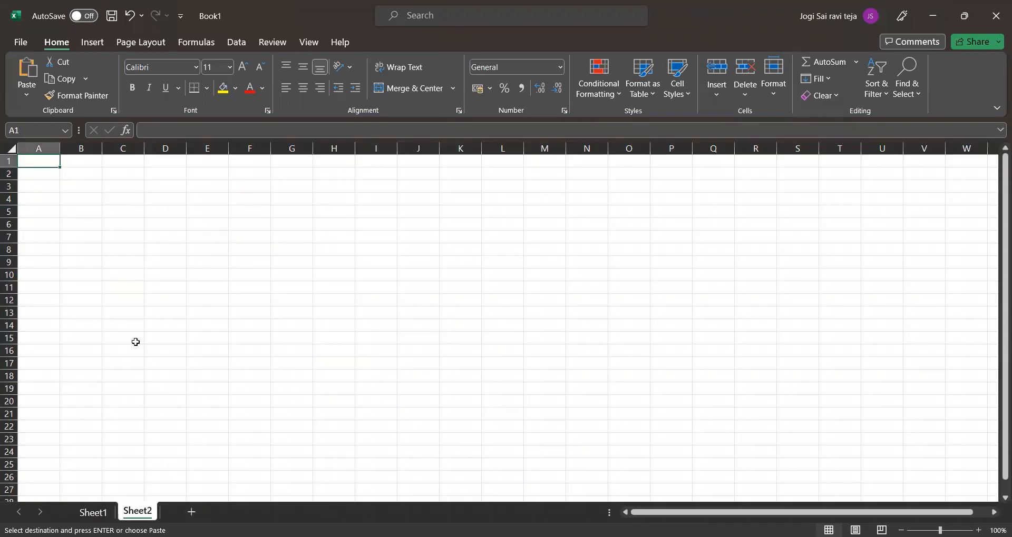
key("ctrl+v")
Start D2's formula text on Sheet2 with insert into emp(empid,ename,ph), ahead of the existing select statement
left_click(175, 173)
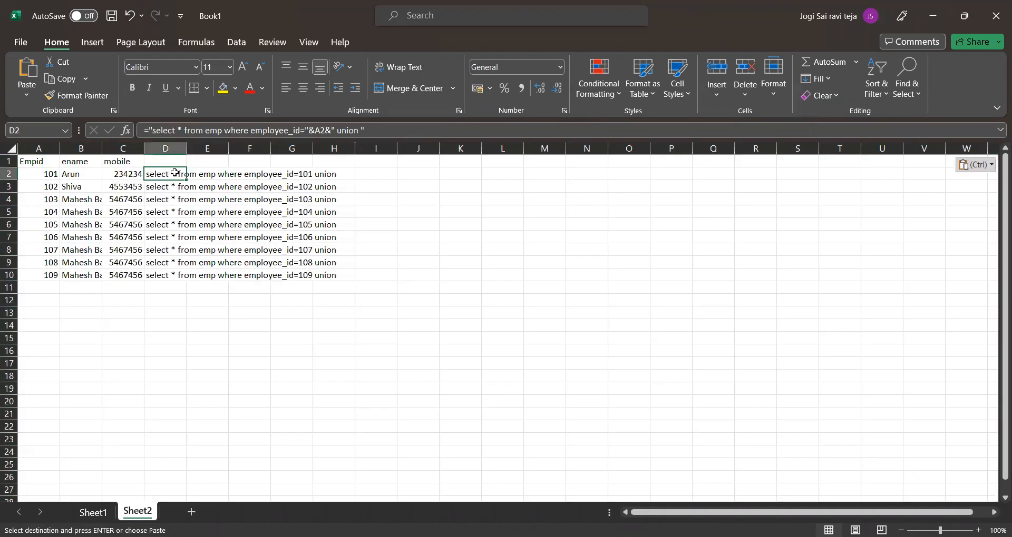
double_click(174, 173)
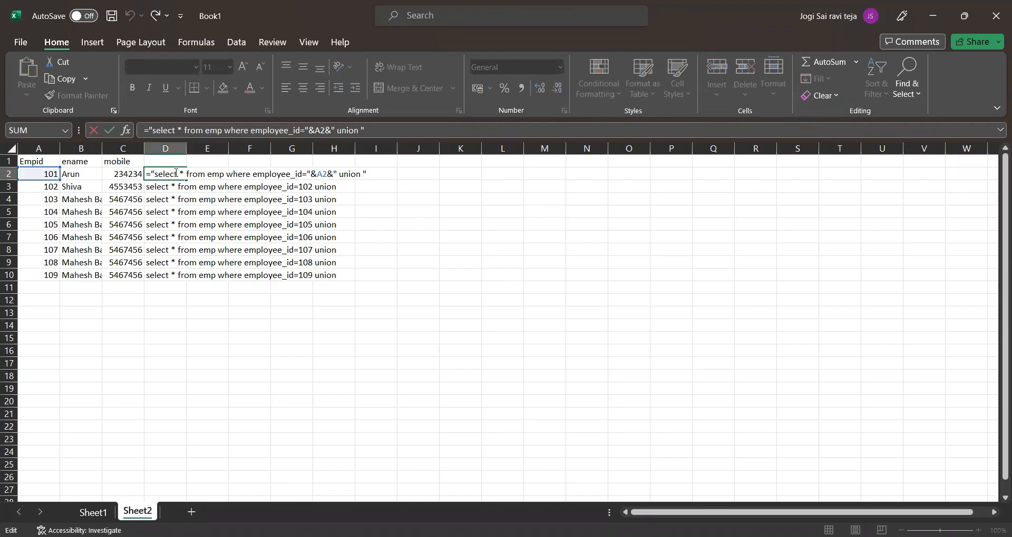
type("insert int")
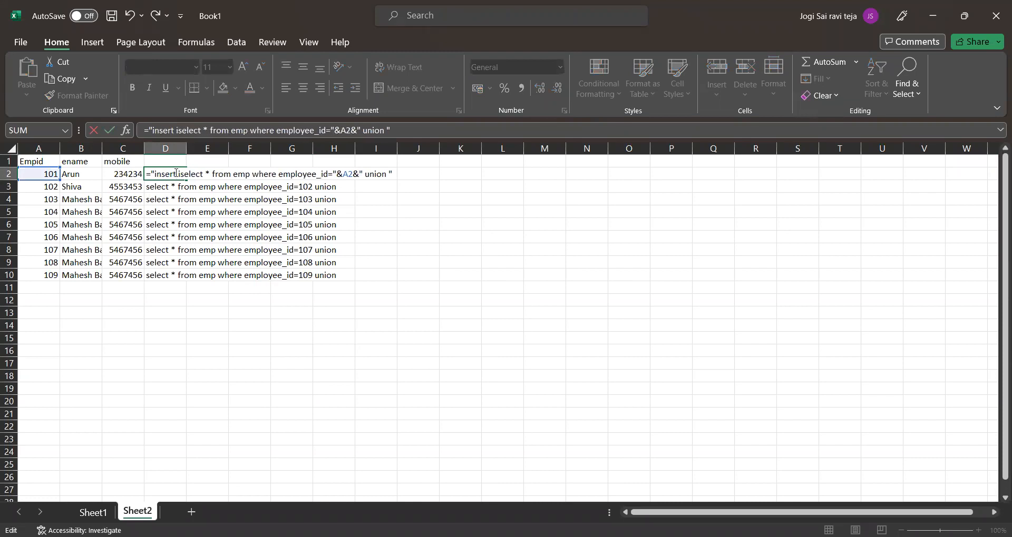
type("o emp")
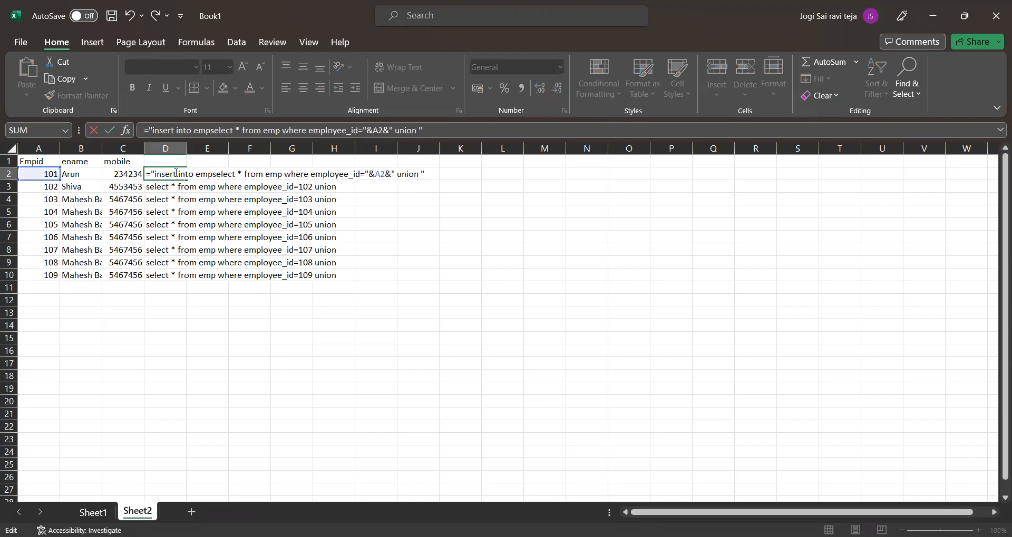
type("(empid,ename,ph)")
Remove the old select and union text from D2's formula and continue it with values("& after the column list
key("Delete")
key("Delete")
key("Delete")
key("Delete")
key("Delete")
key("Delete")
key("Delete")
key("Delete")
key("Delete")
key("Delete")
key("Delete")
key("Delete")
key("Delete")
key("Delete")
key("Delete")
key("Delete")
key("Delete")
key("Delete")
key("Delete")
key("Delete")
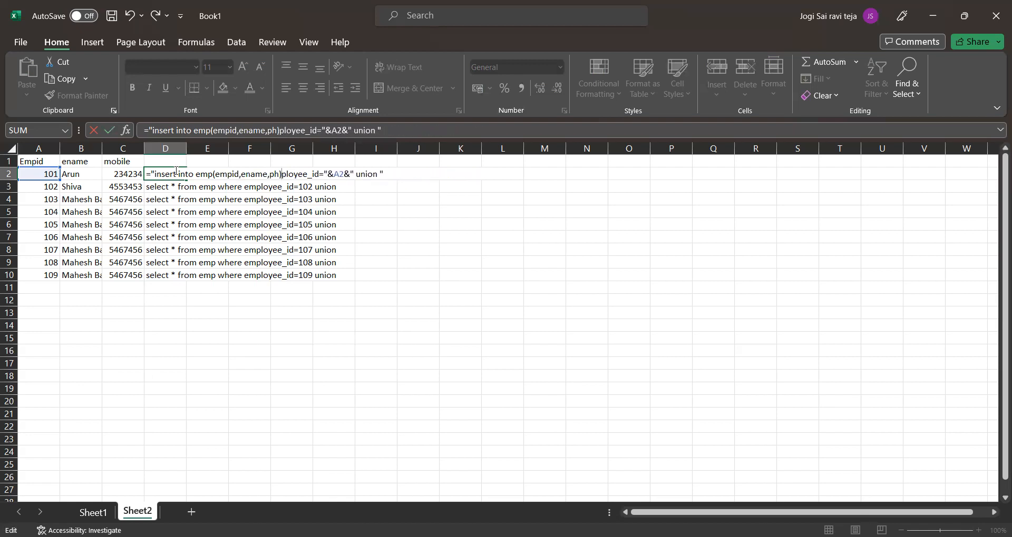
key("Delete")
key("Delete")
key("Delete")
key("Delete")
key("Delete")
key("Delete")
key("Delete")
key("Delete")
key("Delete")
key("Delete")
key("Delete")
key("Delete")
key("Delete")
key("Delete")
key("Delete")
key("Delete")
key("Delete")
key("Delete")
key("Delete")
key("Delete")
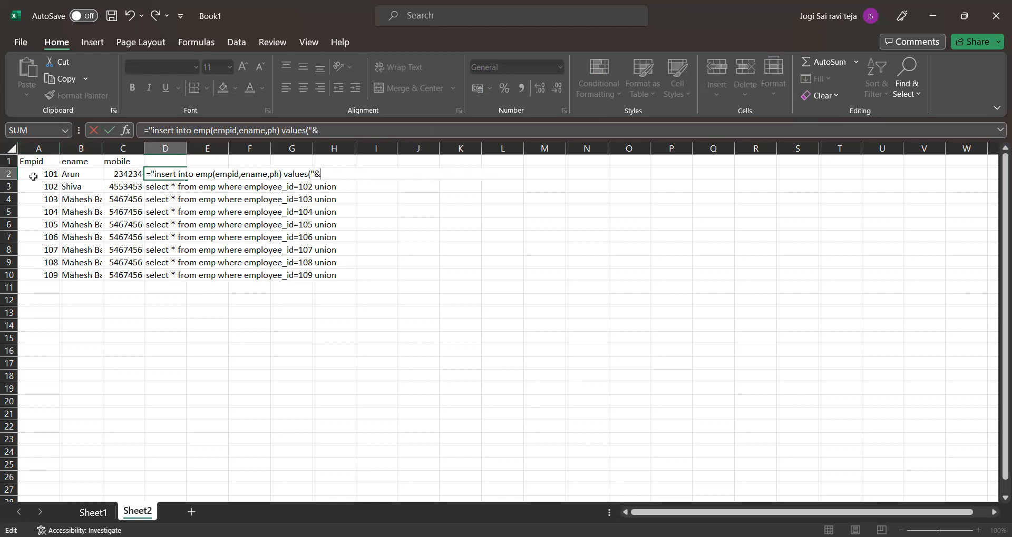
Extend D2's formula with the employee ID reference, a comma and an opening single quote: a2&",'"&
type("a1")
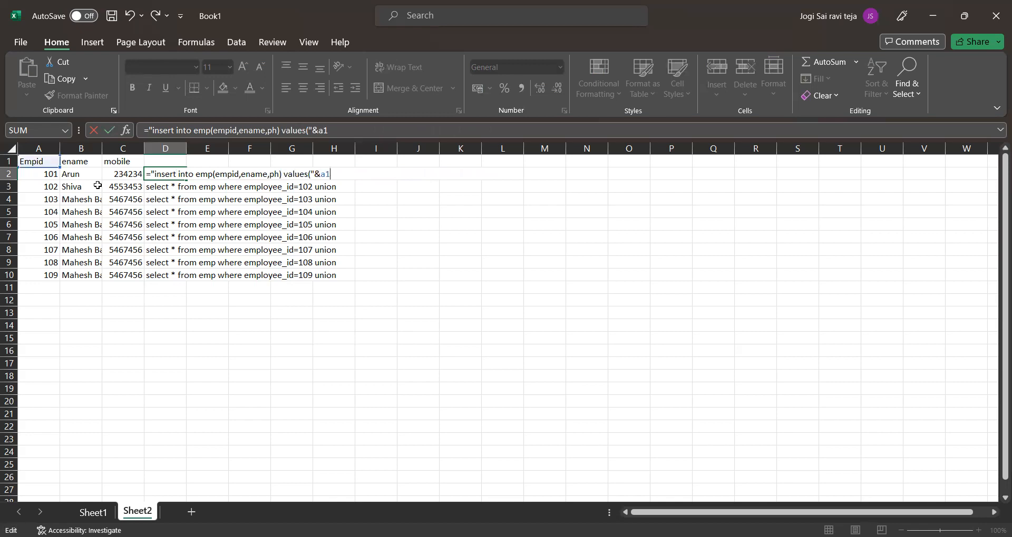
key("BackSpace")
type("3")
key("BackSpace")
type("2")
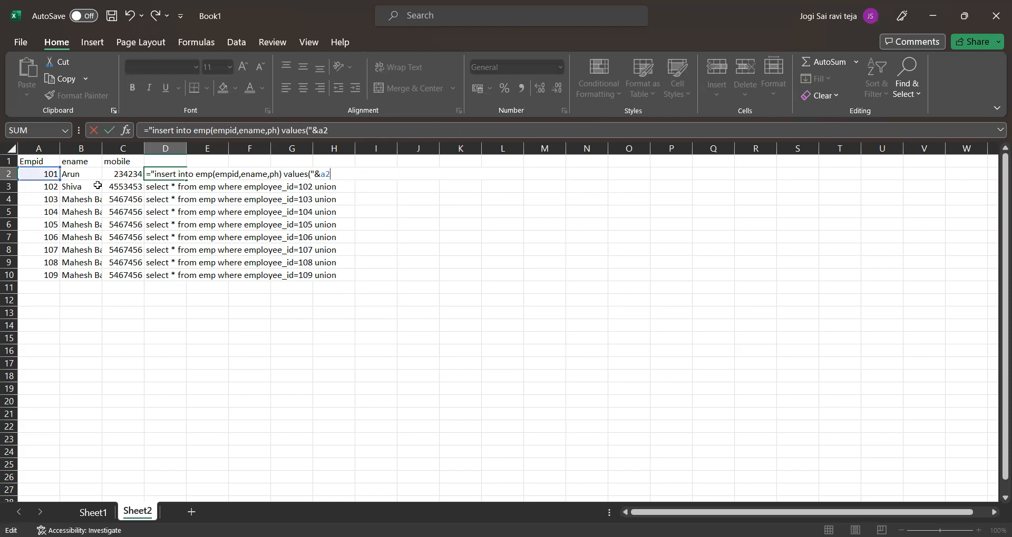
type("&")
type("&")
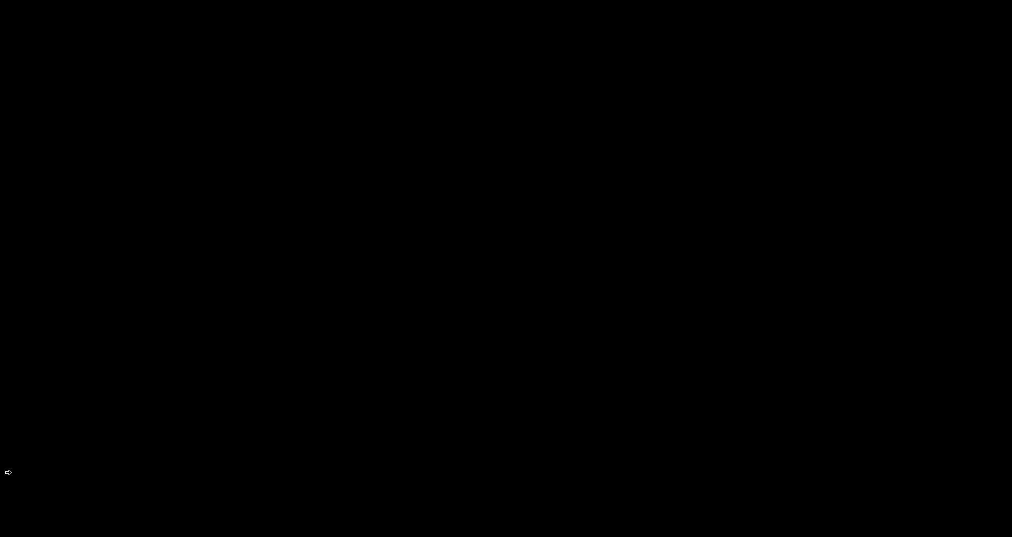
left_click(503, 337)
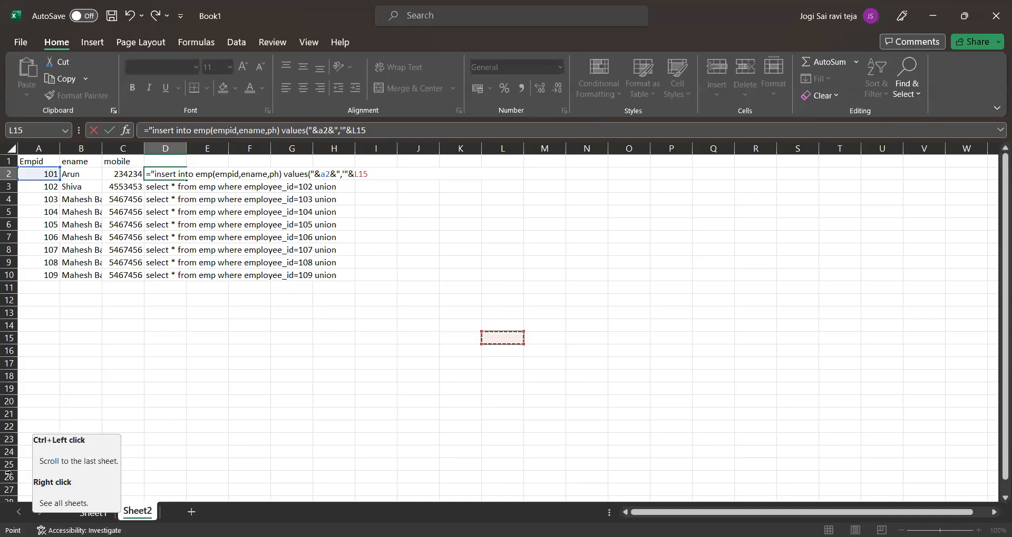
left_click(374, 172)
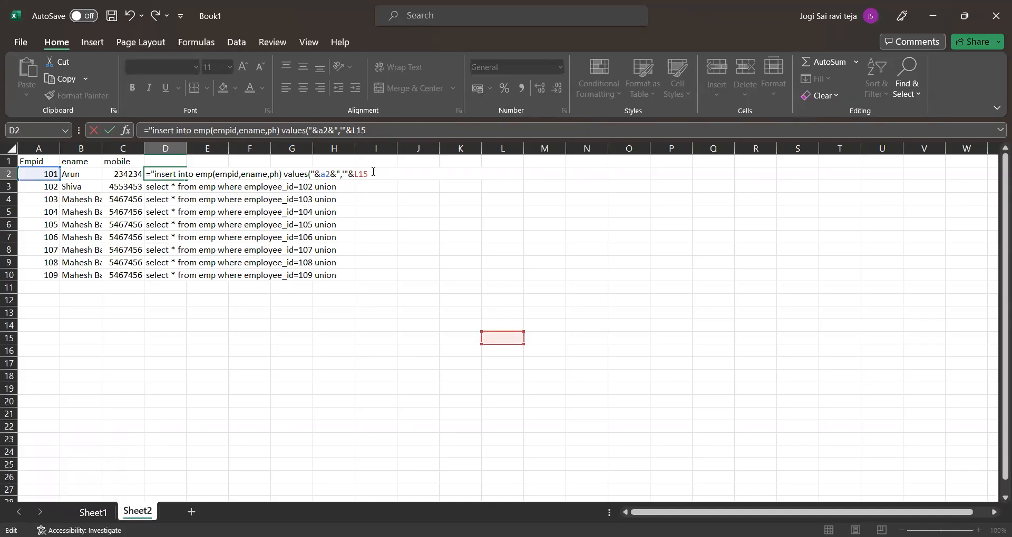
key("BackSpace")
key("BackSpace")
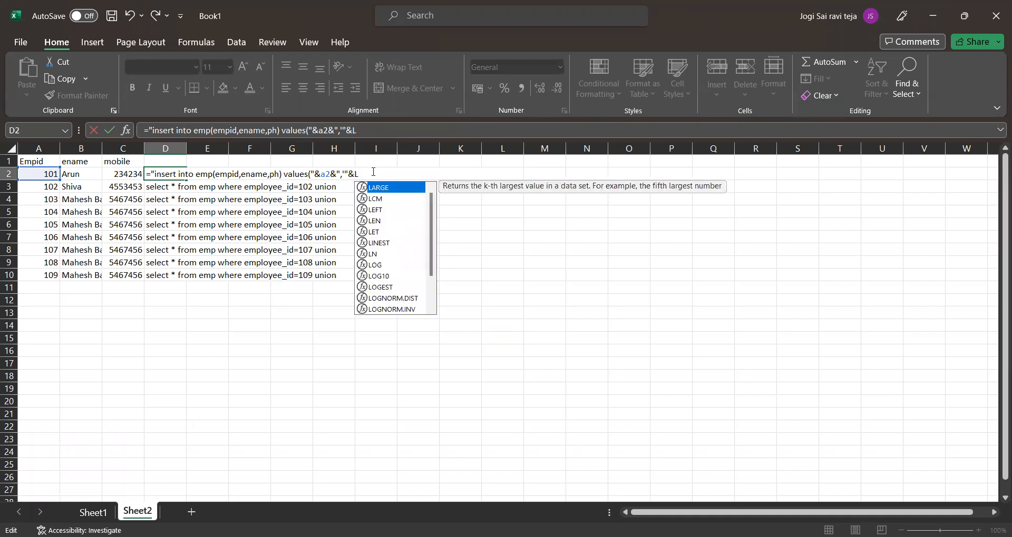
key("BackSpace")
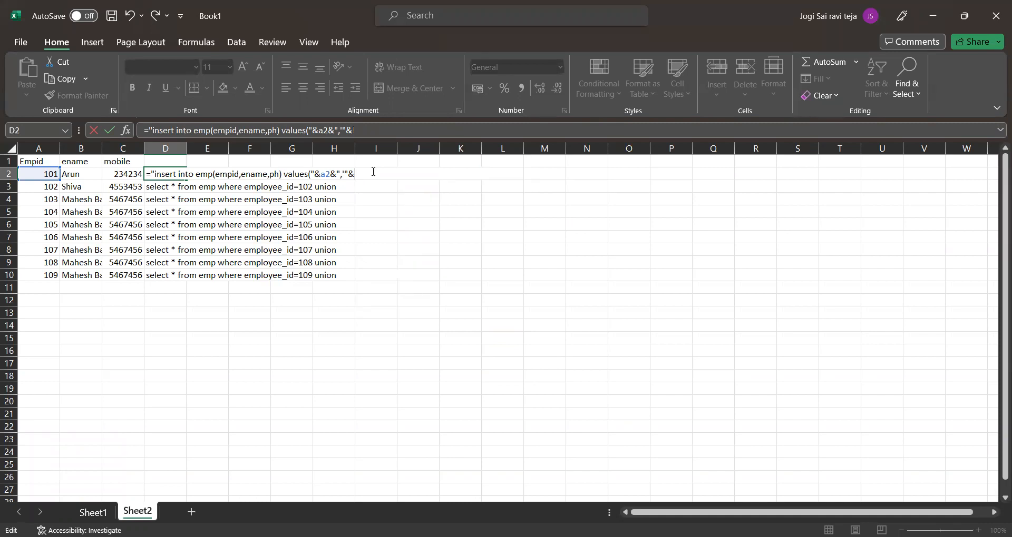
Complete D2's insert formula with the name and mobile references and the closing bracket and semicolon: b2&"',"&c2&");"
type("b2")
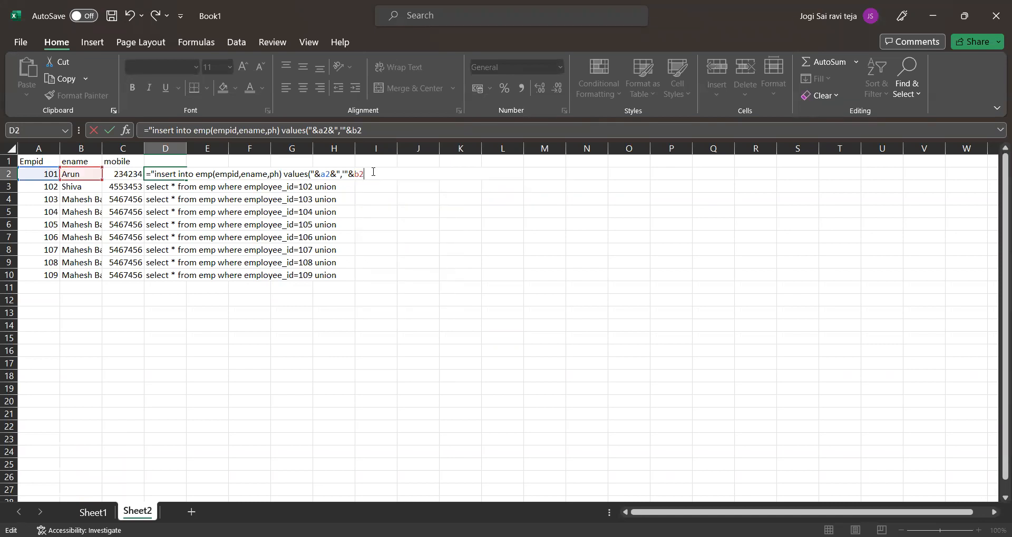
type("&")
type("\"")
type("*")
key("BackSpace")
type("&\"',\"&c2&")
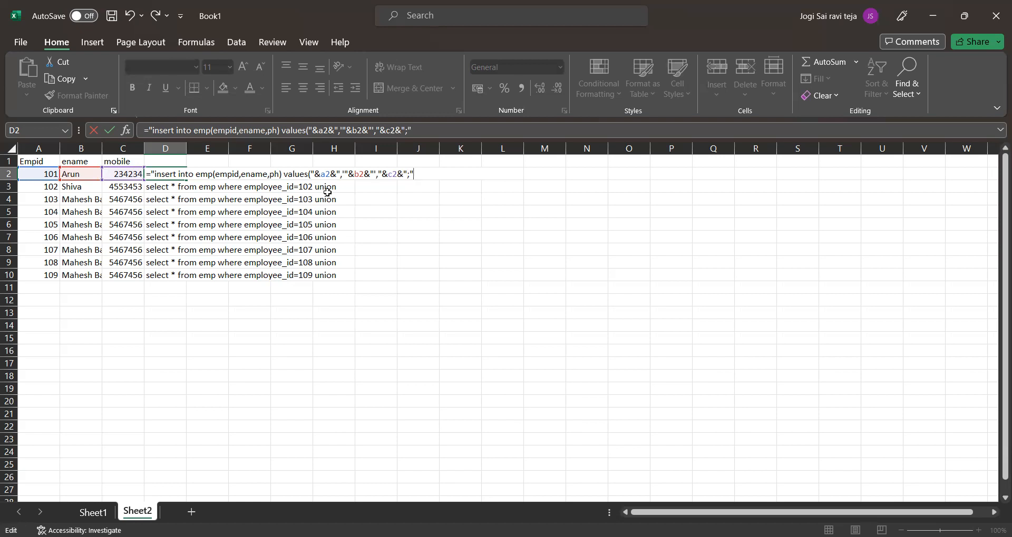
type(")")
key("Return")
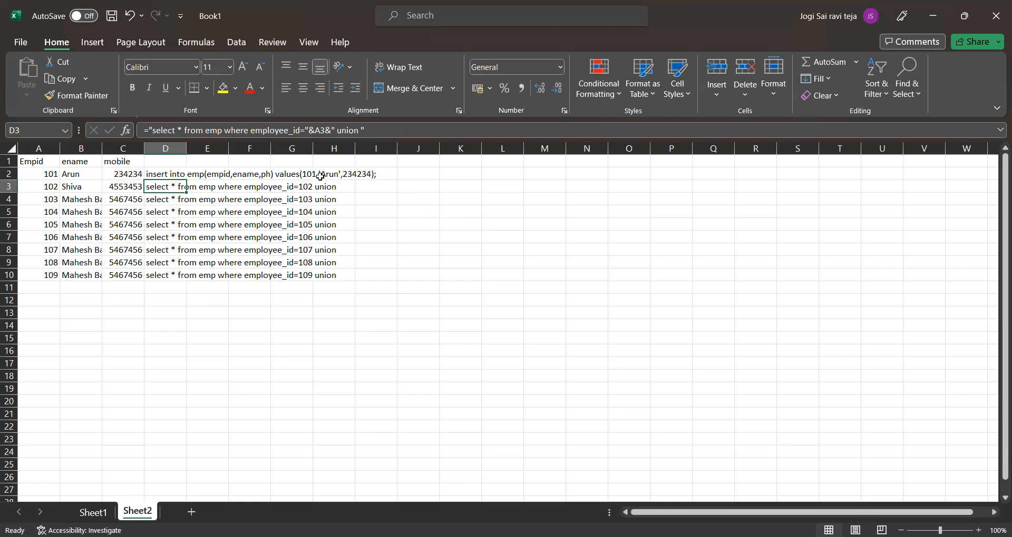
Fill the insert formula from D2 down through D10
left_click(177, 174)
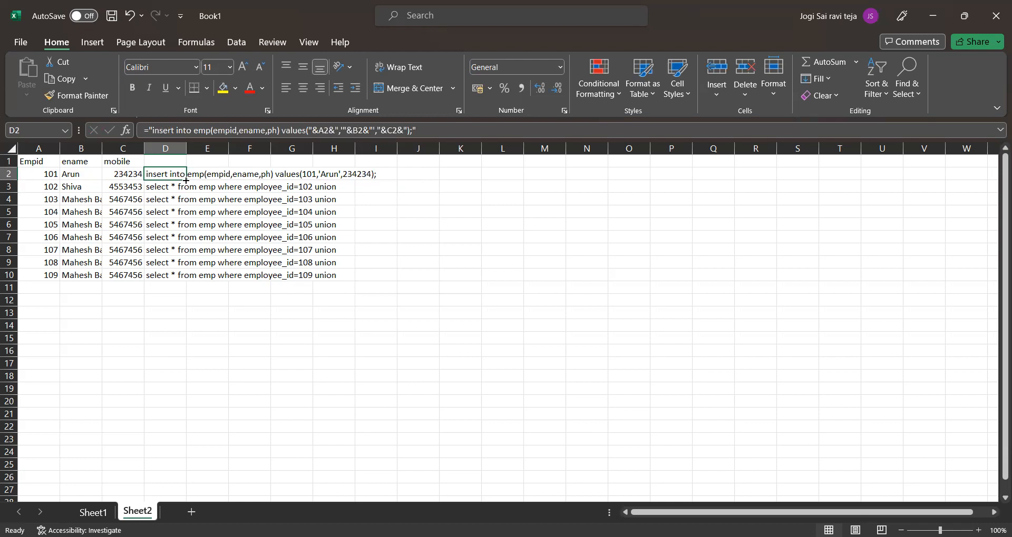
double_click(186, 180)
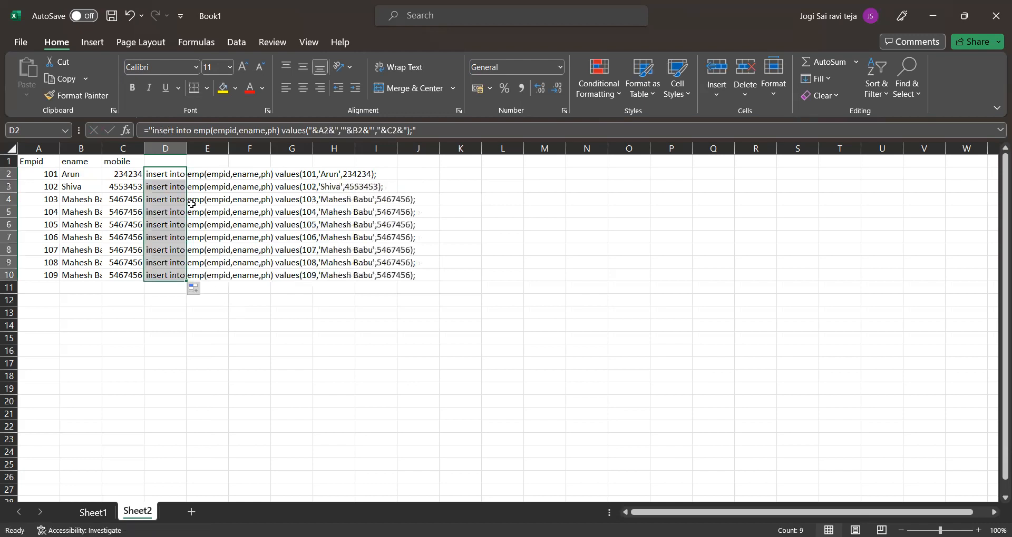
left_click(213, 327)
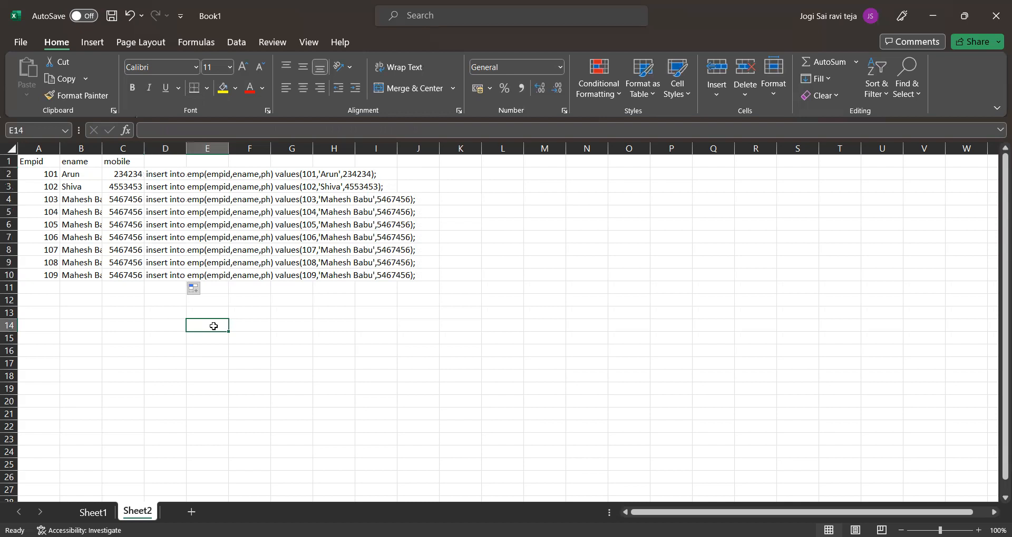
left_click(98, 511)
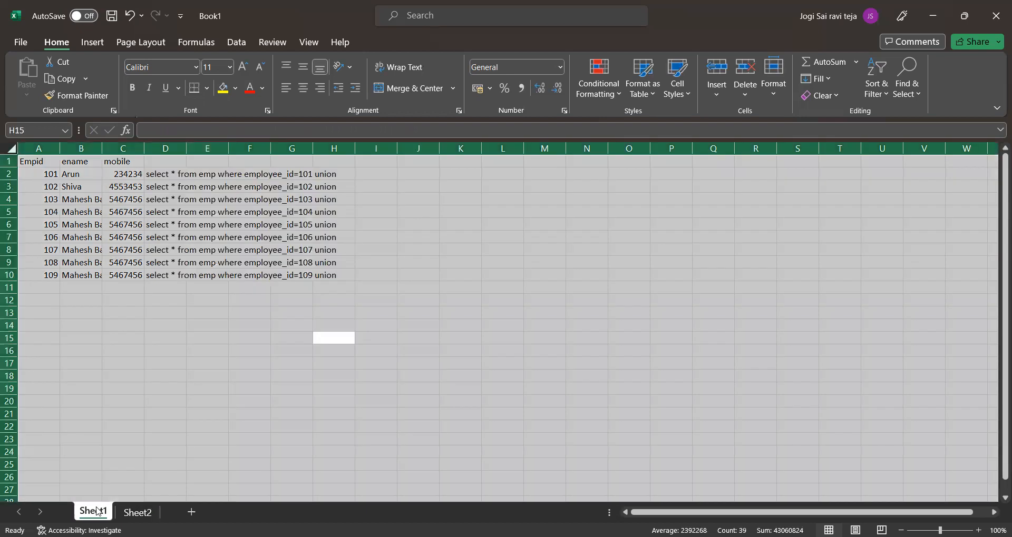
left_click(207, 325)
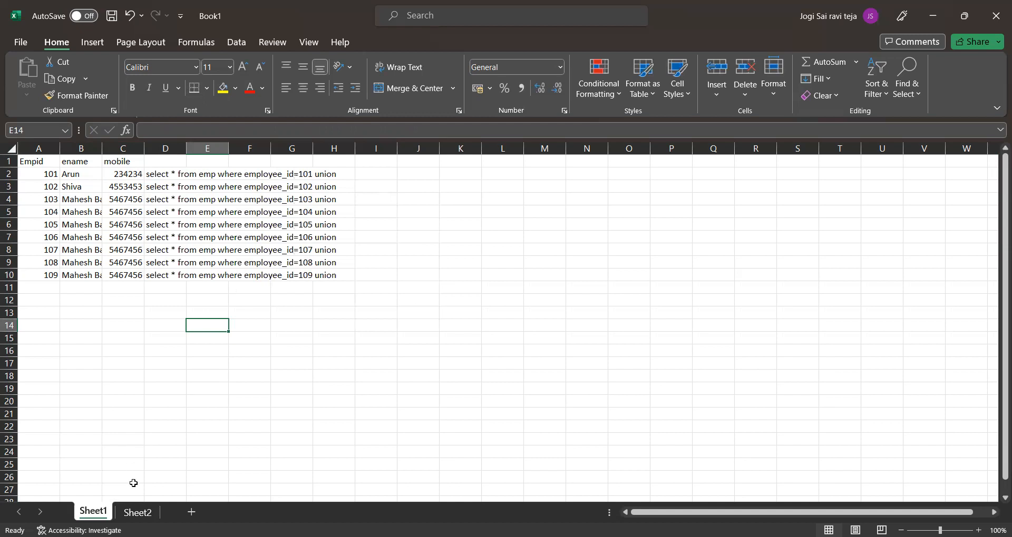
left_click(135, 512)
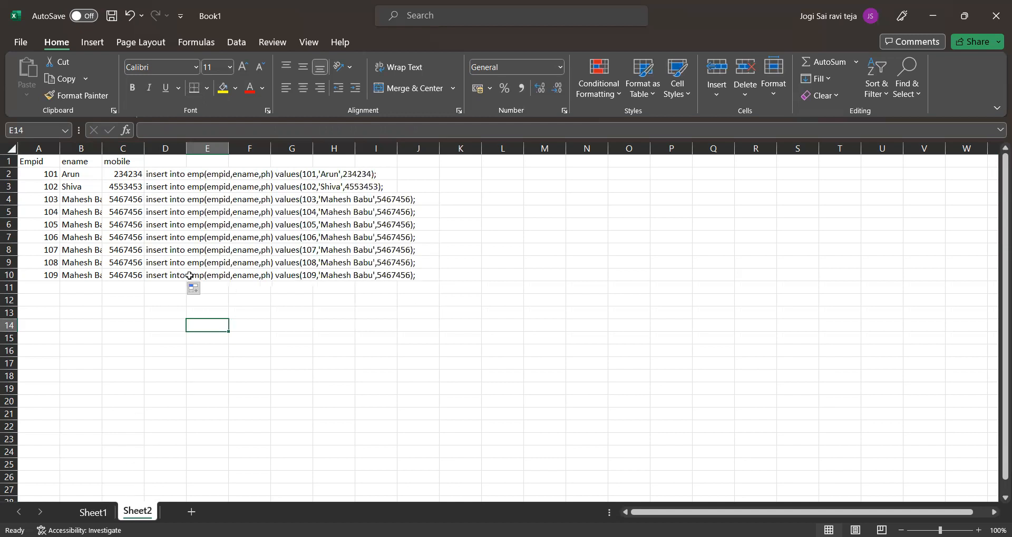
left_click(184, 304)
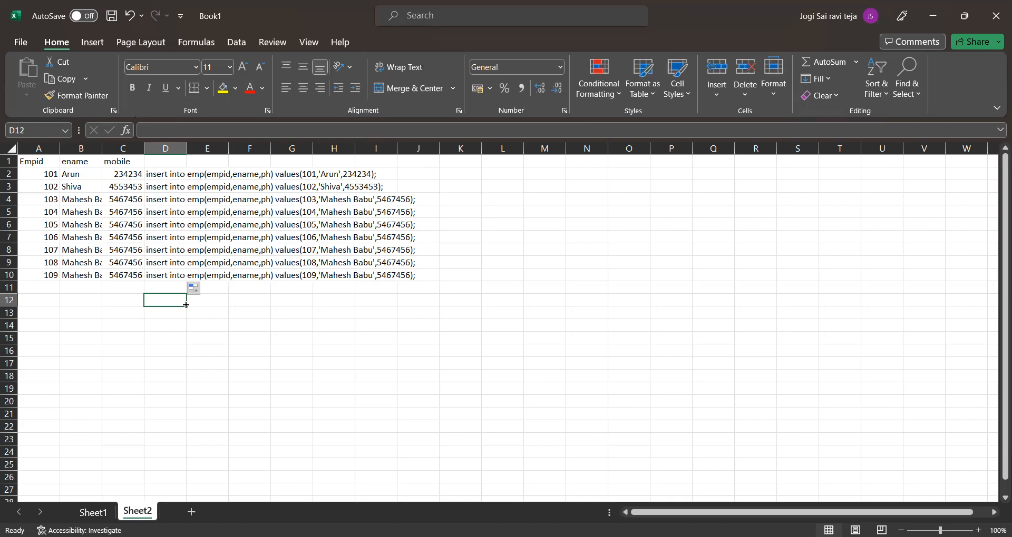
Save the workbook as queries_generate in the SQL folder on the Desktop
key("ctrl+s")
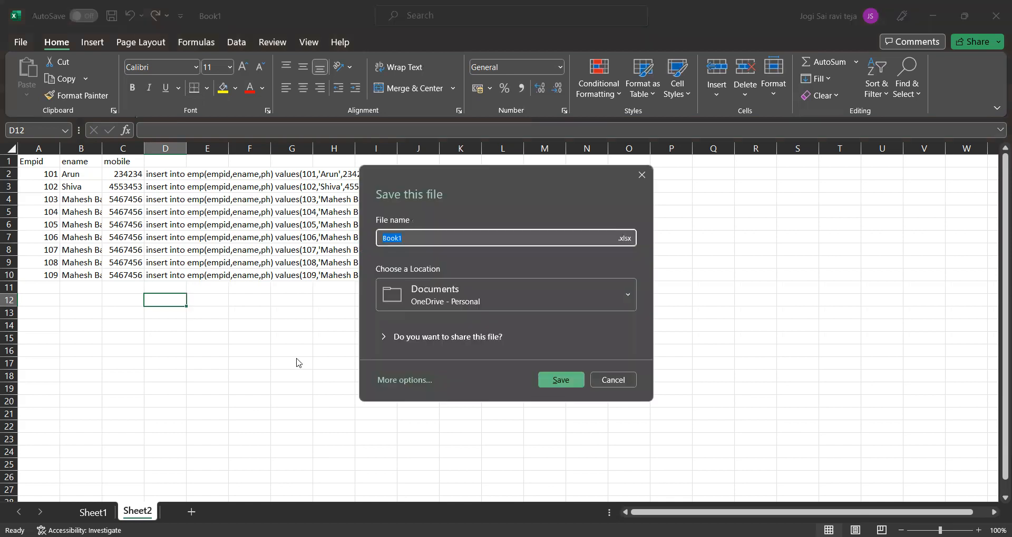
left_click(613, 380)
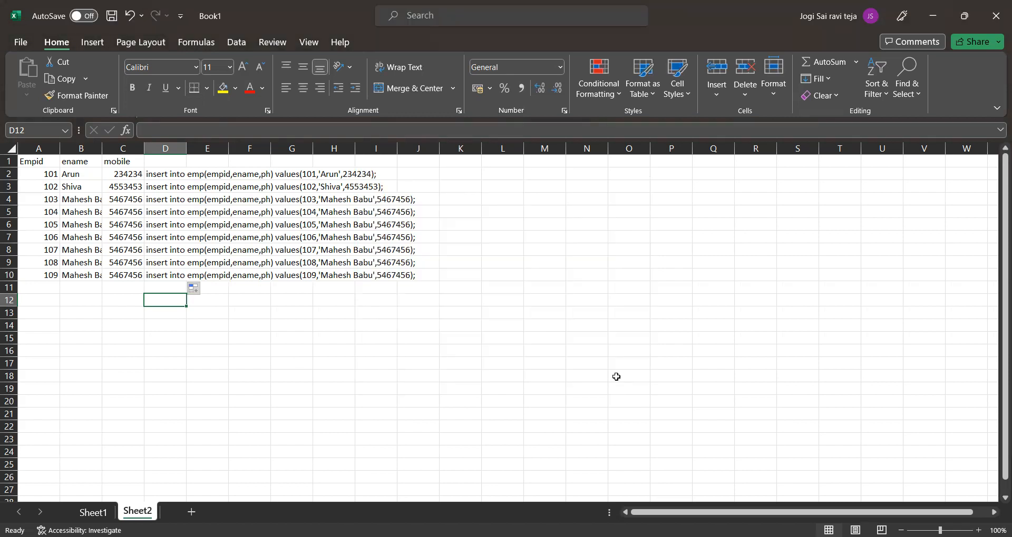
key("ctrl+s")
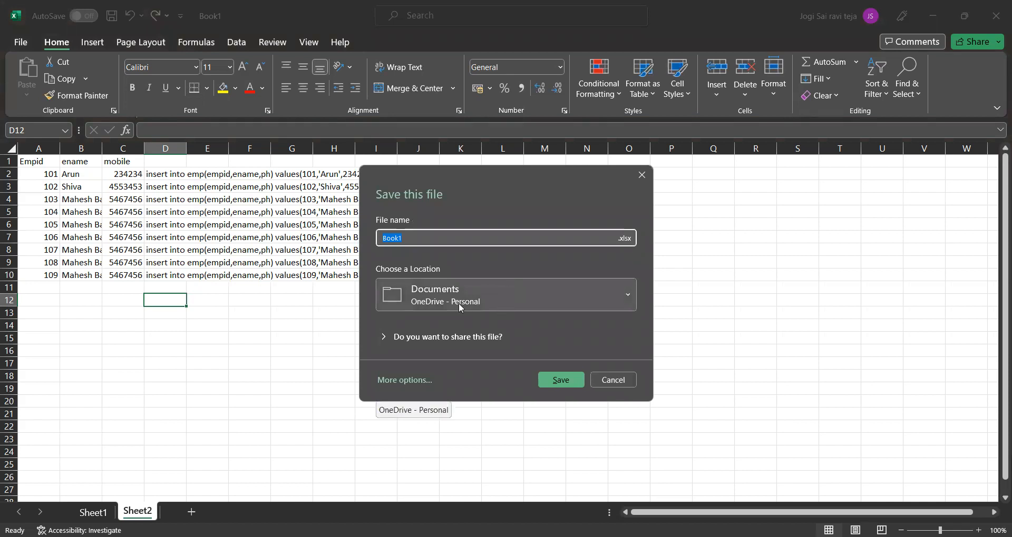
left_click(408, 383)
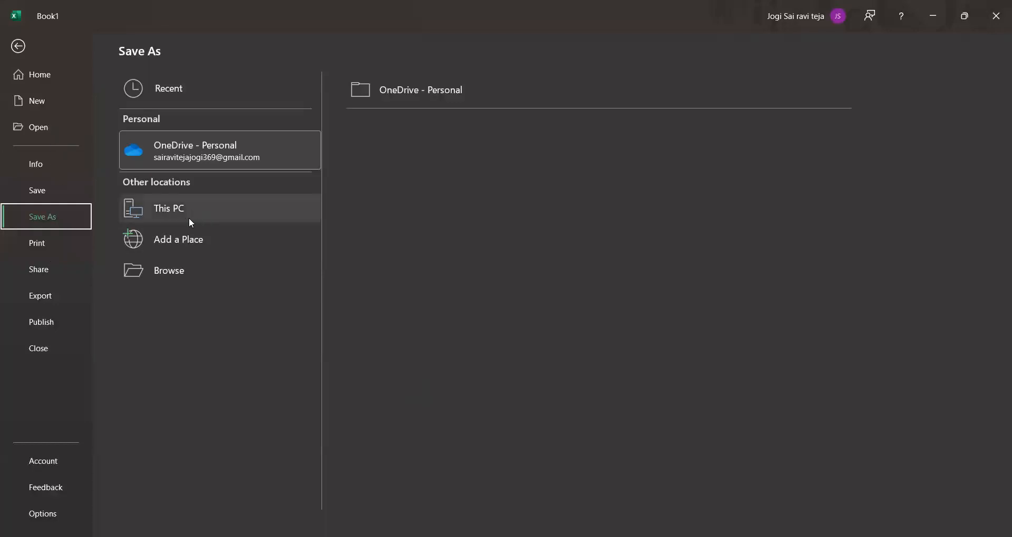
left_click(187, 267)
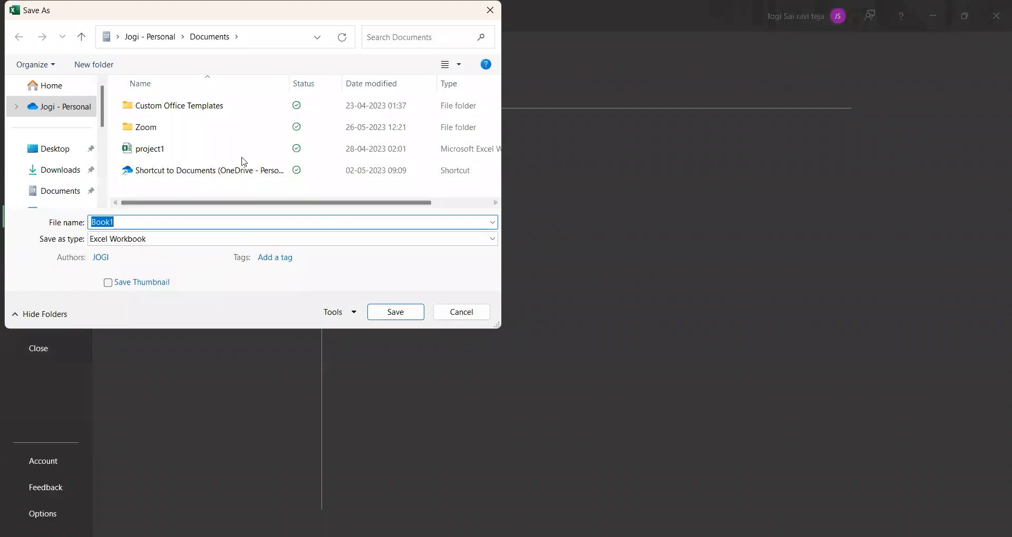
left_click(59, 150)
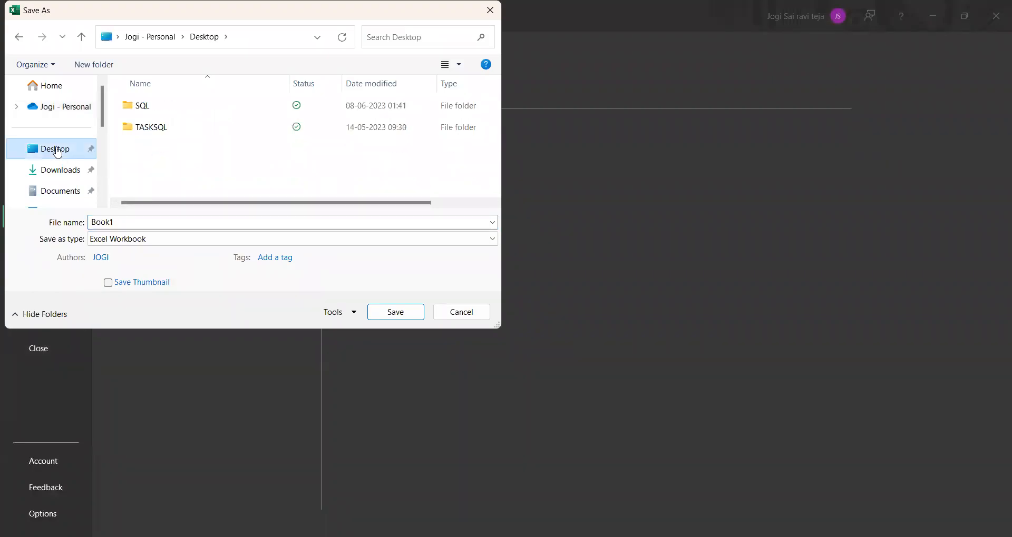
double_click(147, 108)
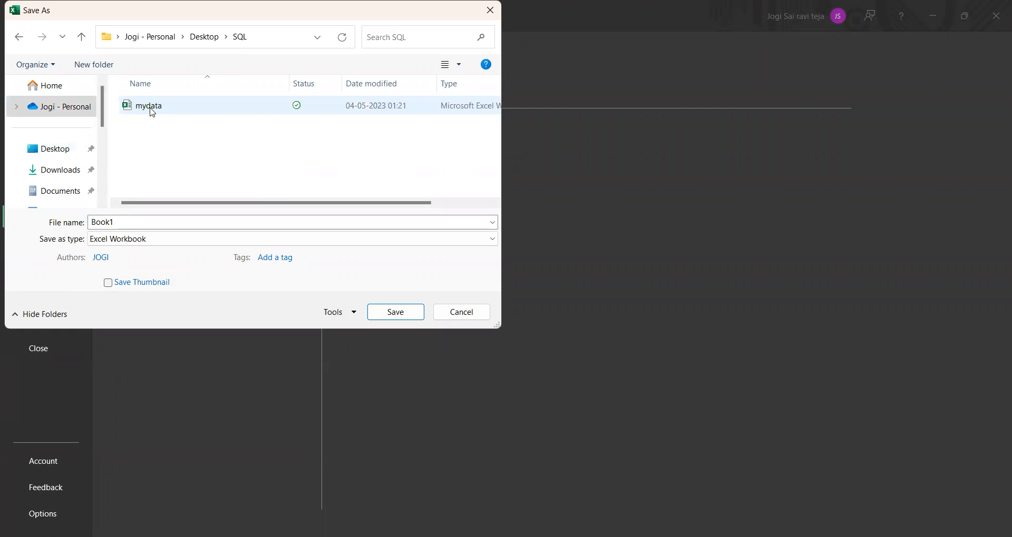
double_click(138, 222)
type("qu")
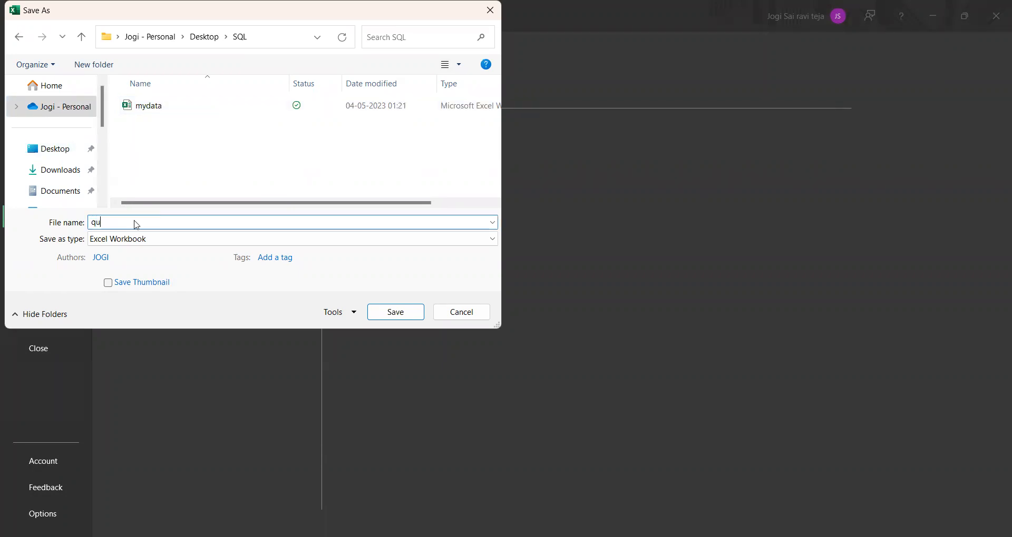
type("eries_generate")
key("Return")
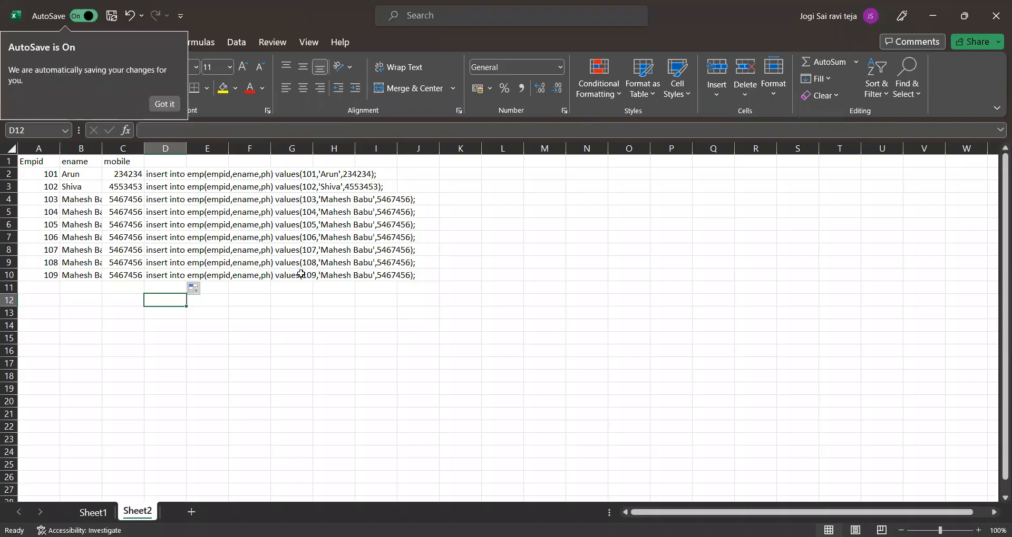
left_click(268, 330)
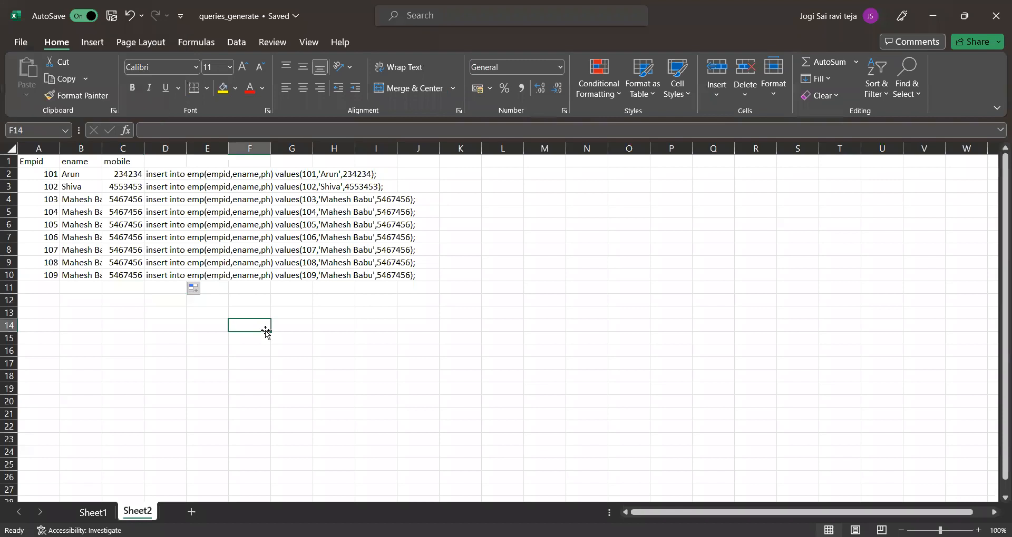